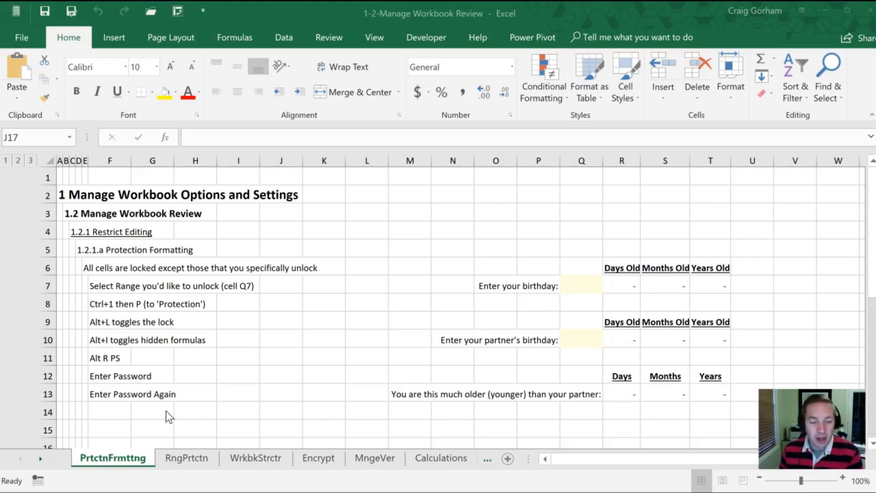
# - Clear the Locked protection setting on the birthday input cell Q7
pyautogui.click(229, 311)
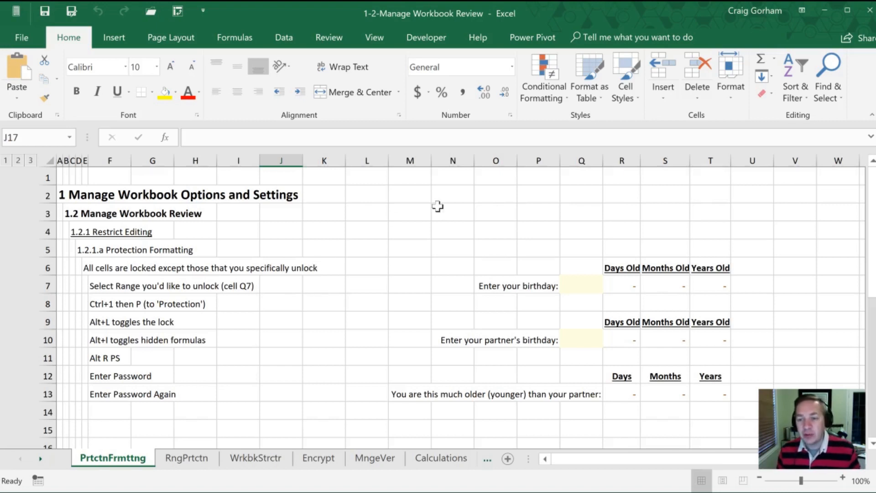
pyautogui.click(576, 283)
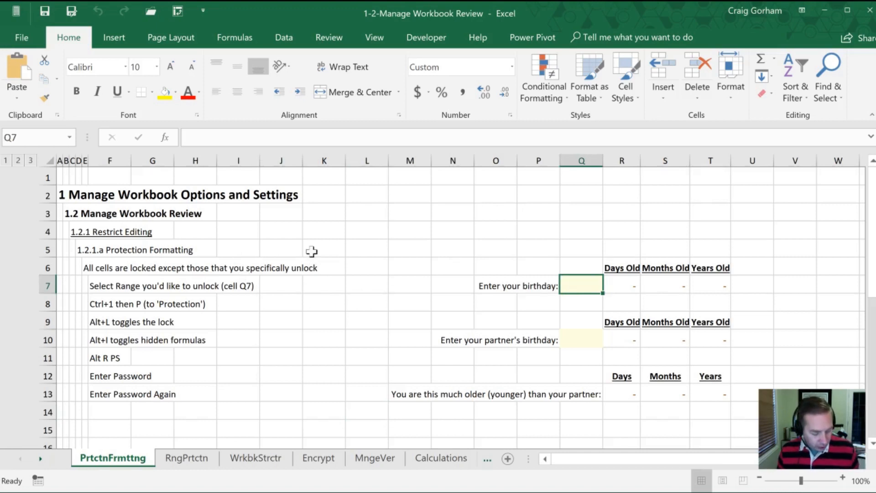
pyautogui.hotkey('ctrl', '1')
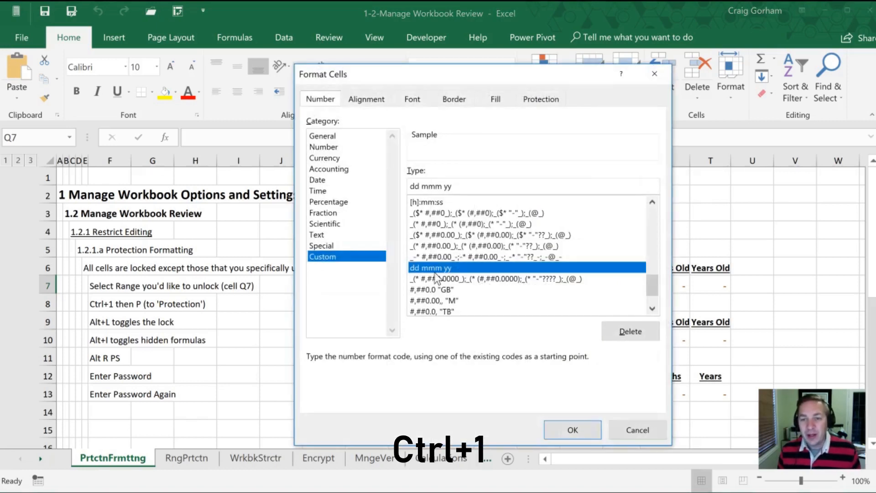
pyautogui.press('p')
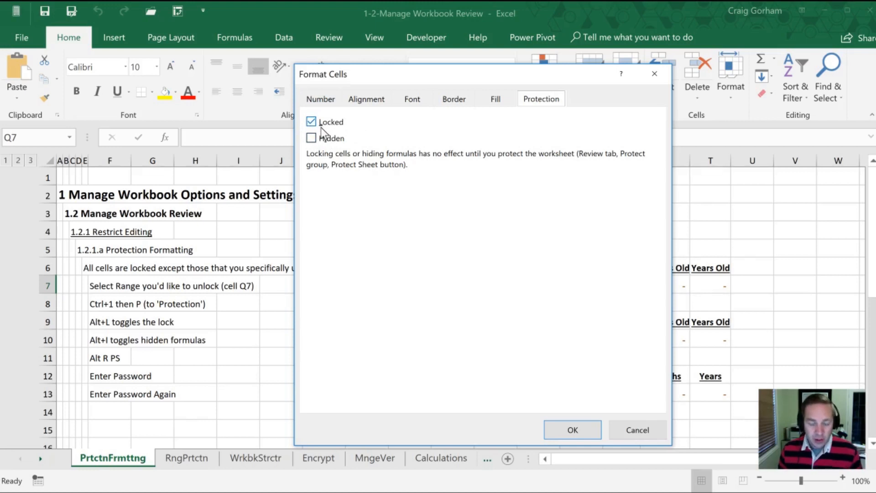
pyautogui.hotkey('alt', 'l')
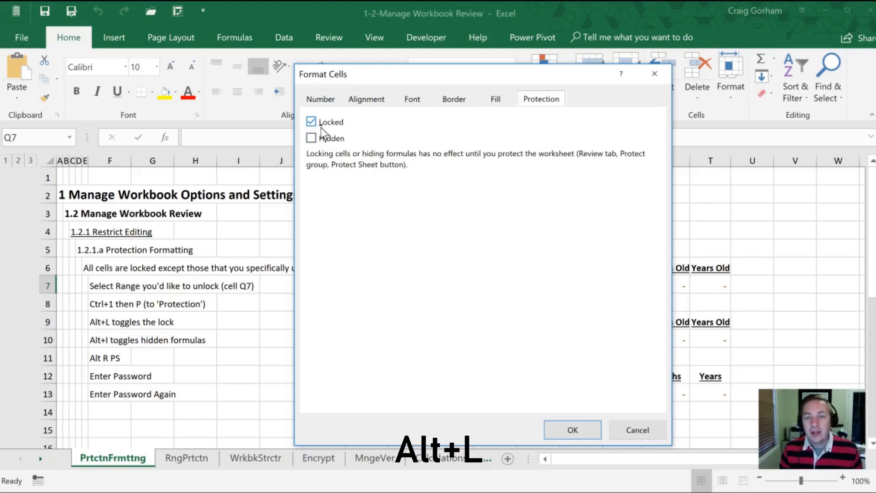
pyautogui.hotkey('alt', 'l')
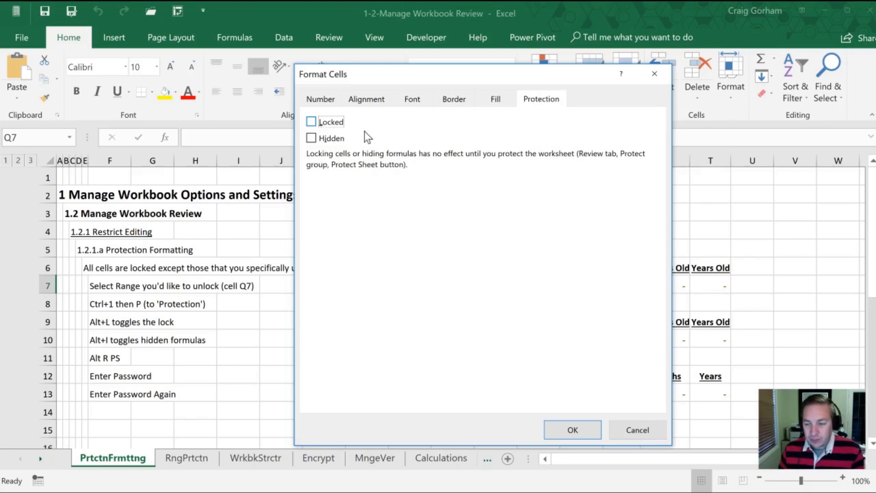
pyautogui.click(561, 431)
# - Clear the Locked protection setting on the partner's birthday cell Q10
pyautogui.click(573, 337)
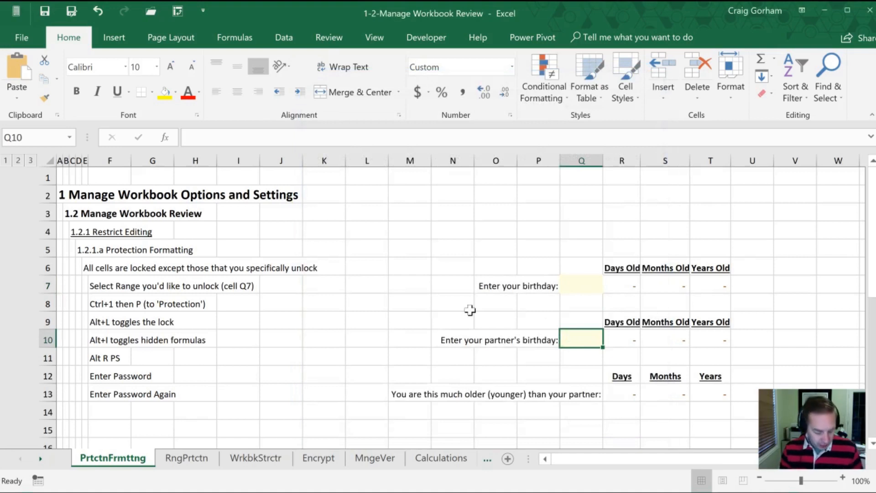
pyautogui.hotkey('ctrl', '1')
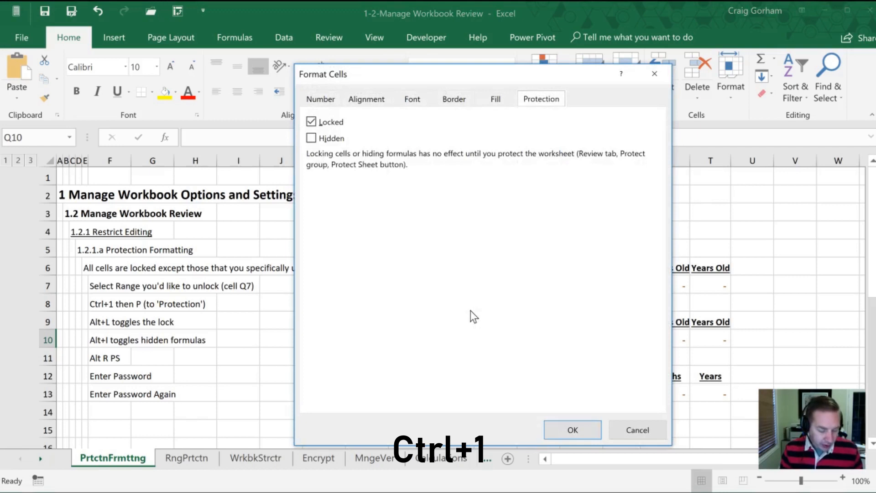
pyautogui.hotkey('alt', 'l')
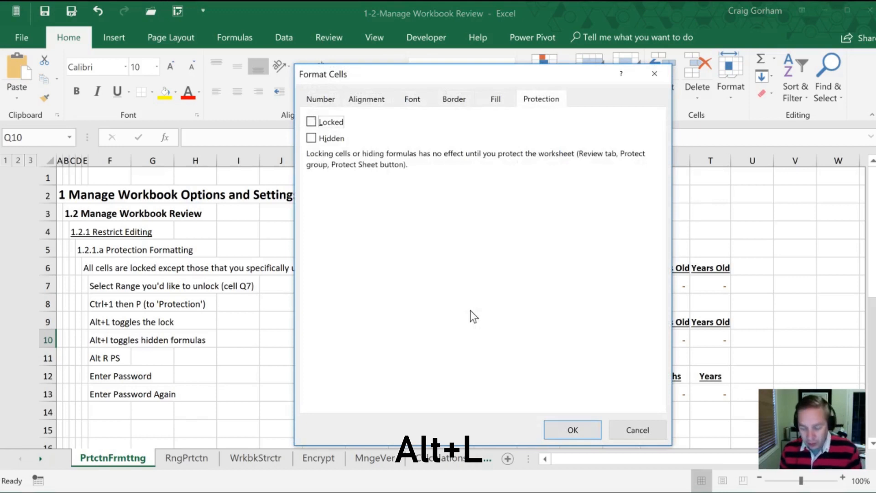
pyautogui.press('Return')
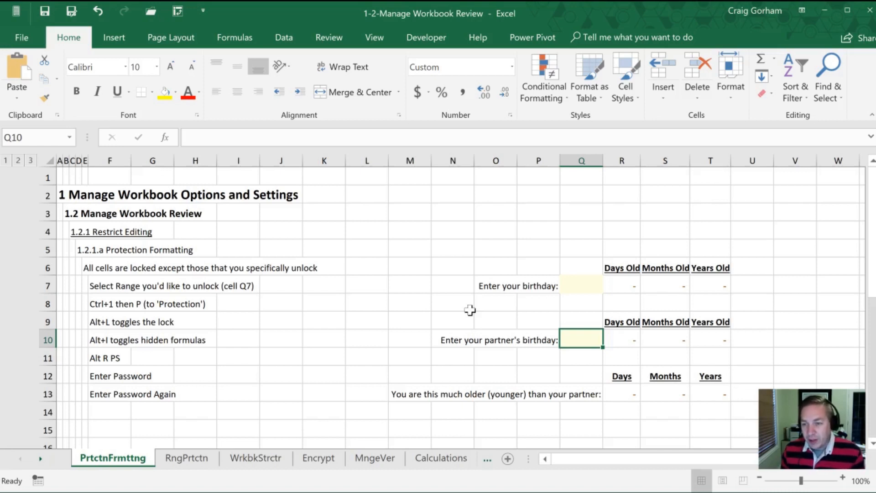
pyautogui.press('Right')
# - Cancel the stray test text typed into L9, leaving the sheet unchanged
pyautogui.press('Up')
pyautogui.press('Left')
pyautogui.press('Left')
pyautogui.press('Left')
pyautogui.press('Left')
pyautogui.press('Left')
pyautogui.press('Left')
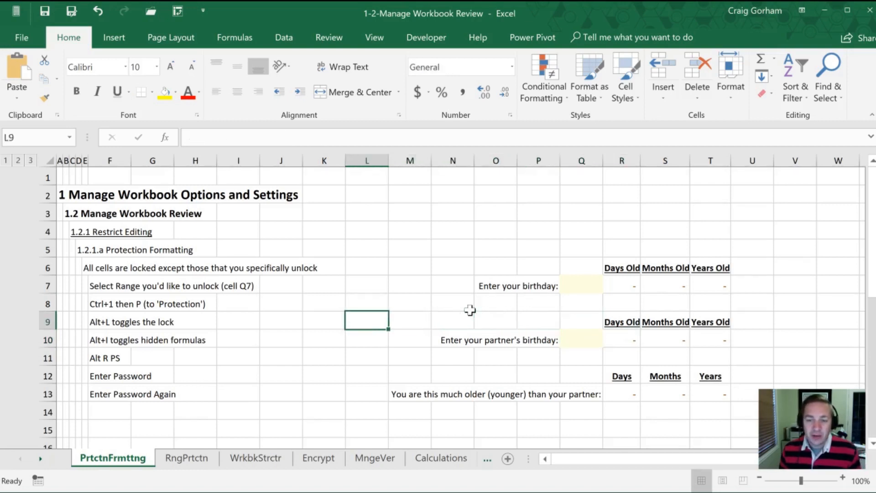
pyautogui.write('aeouatoe')
pyautogui.press('BackSpace')
pyautogui.press('BackSpace')
pyautogui.press('BackSpace')
pyautogui.press('BackSpace')
pyautogui.press('BackSpace')
pyautogui.press('BackSpace')
pyautogui.press('BackSpace')
pyautogui.press('BackSpace')
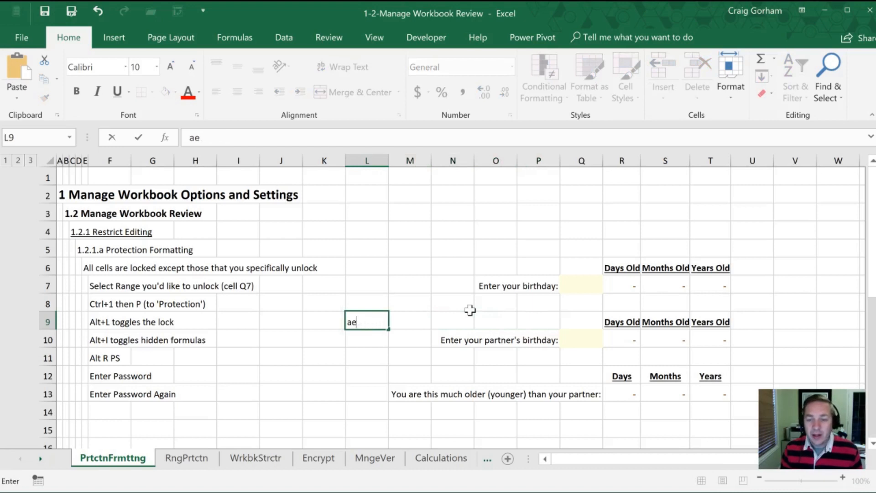
pyautogui.press('Escape')
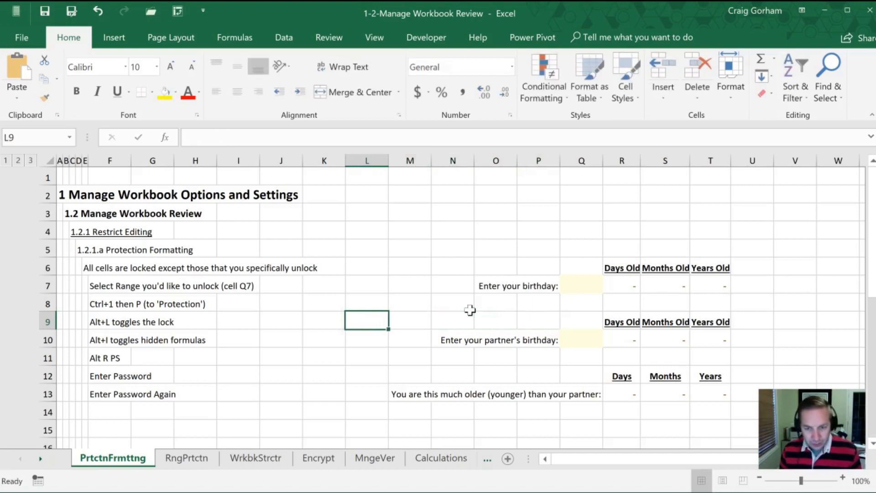
pyautogui.press('Up')
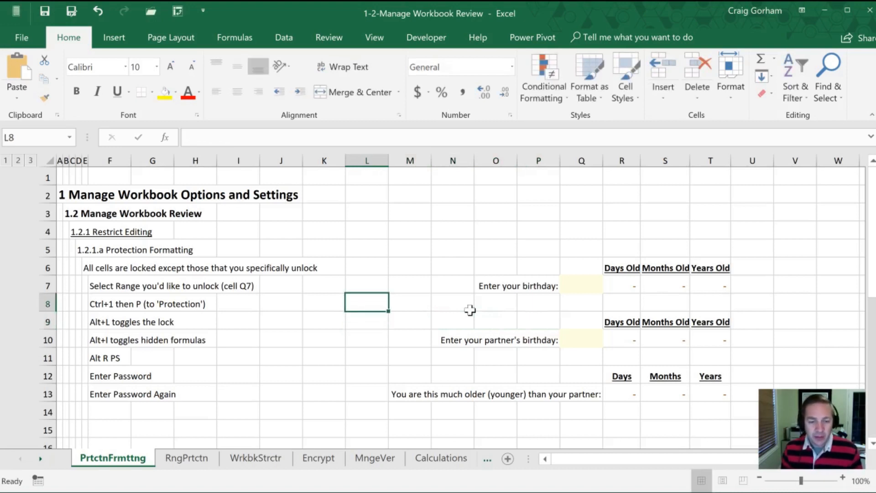
# - Open the Protect Sheet dialog from the Review ribbon via Alt, R, P, S
pyautogui.press('alt')
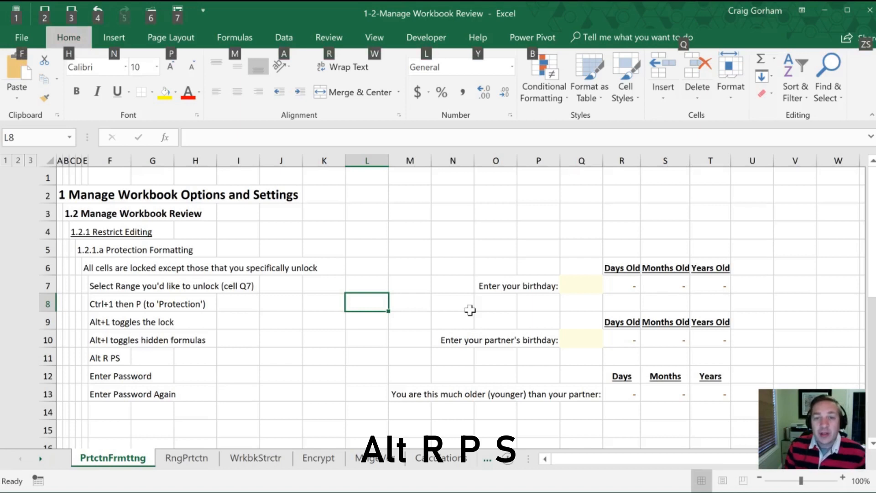
pyautogui.press('r')
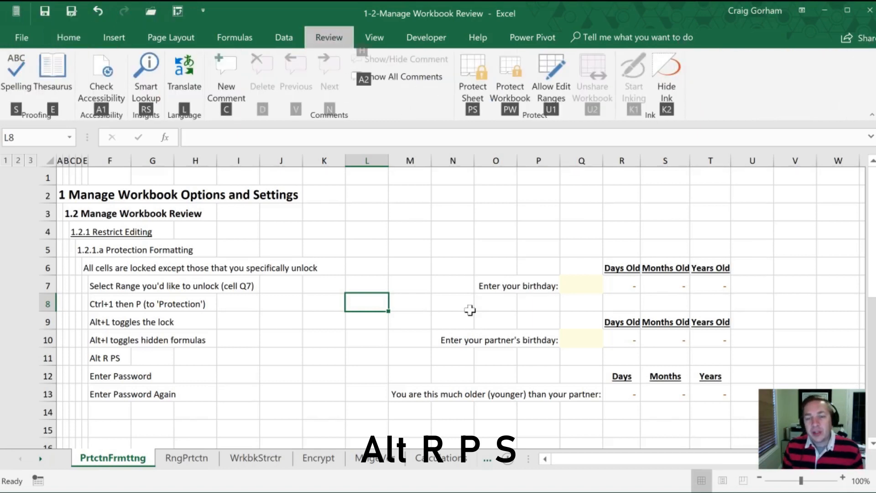
pyautogui.press('p')
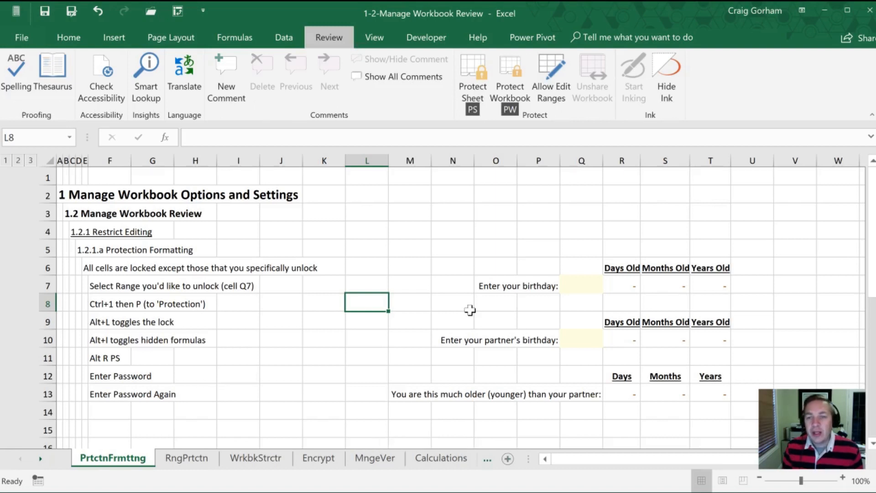
pyautogui.press('s')
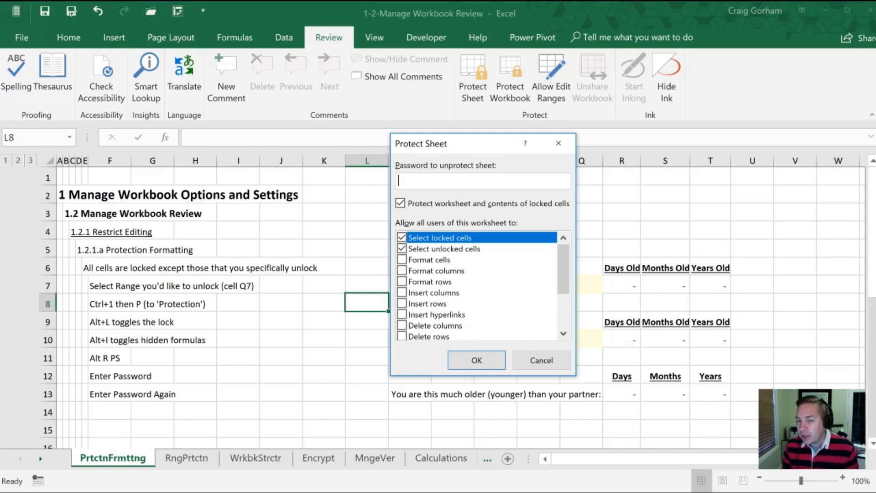
# - Protect the sheet with a password, re-entering it to confirm
pyautogui.write('a')
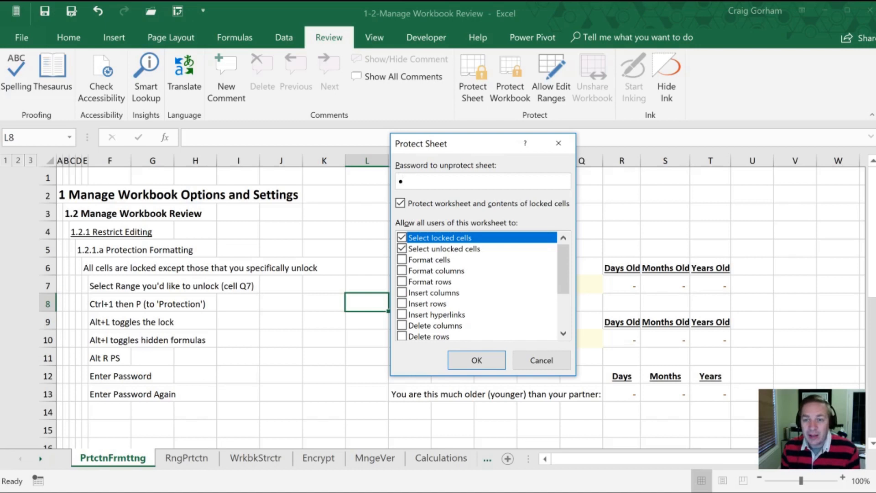
pyautogui.click(469, 363)
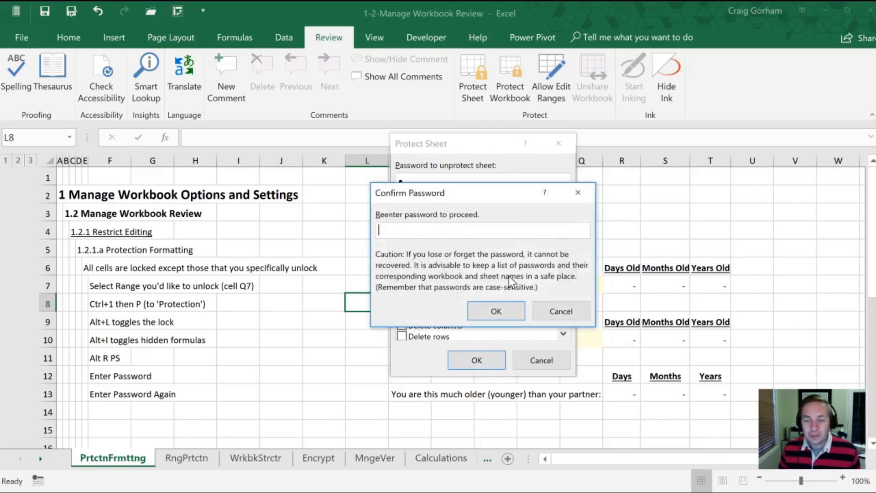
pyautogui.write('a')
pyautogui.press('Return')
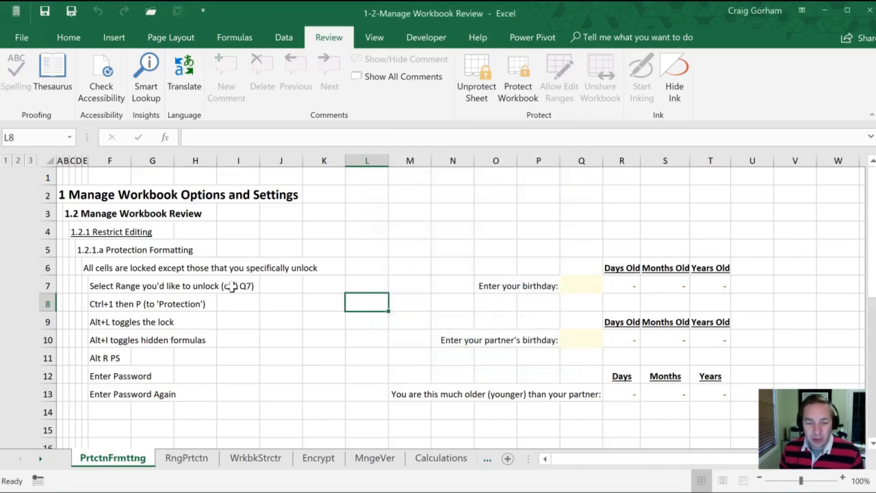
# - Test the protection by selecting locked cells and trying to edit L4
pyautogui.click(370, 247)
pyautogui.click(461, 230)
pyautogui.click(283, 270)
pyautogui.click(294, 314)
pyautogui.click(295, 272)
pyautogui.click(353, 226)
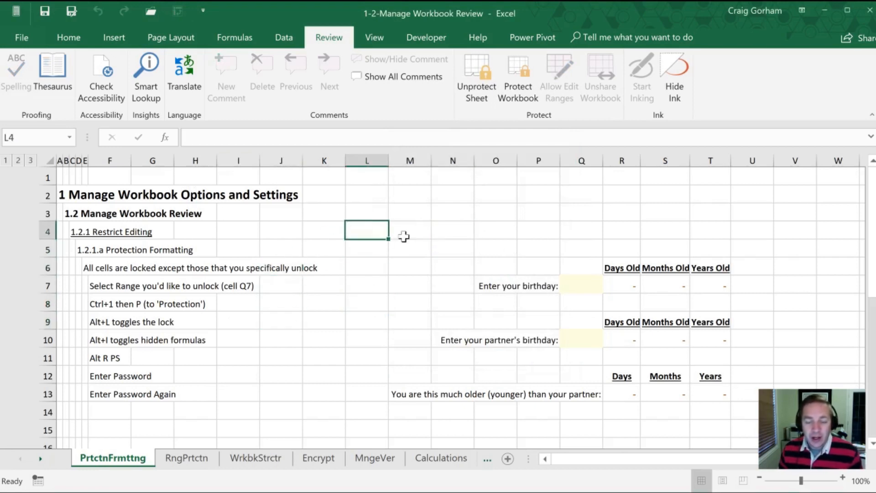
pyautogui.press('a')
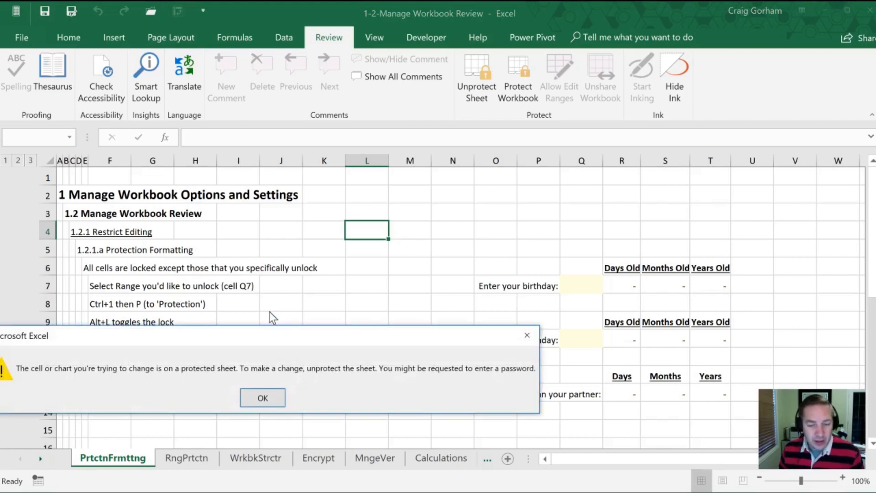
pyautogui.click(263, 398)
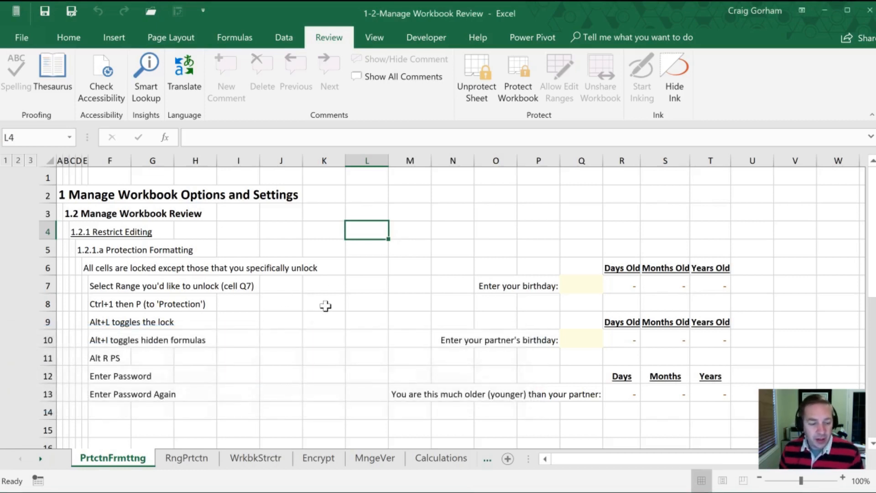
pyautogui.click(392, 282)
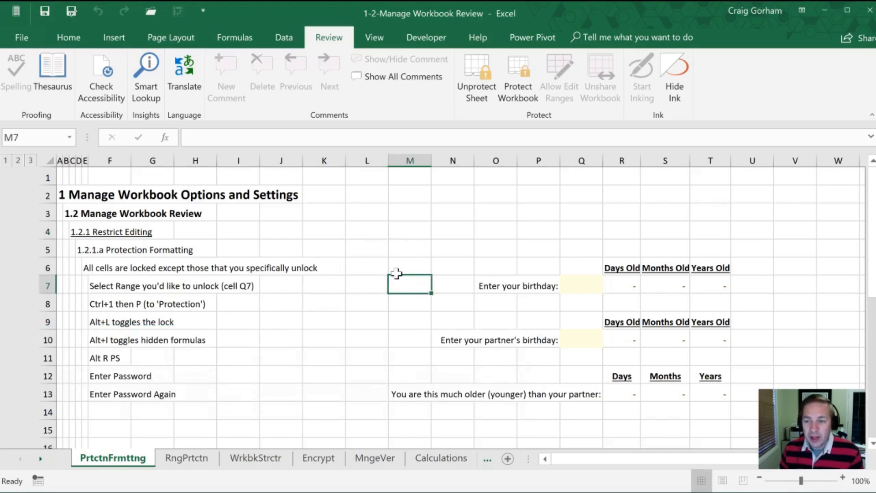
pyautogui.click(502, 256)
pyautogui.write('a')
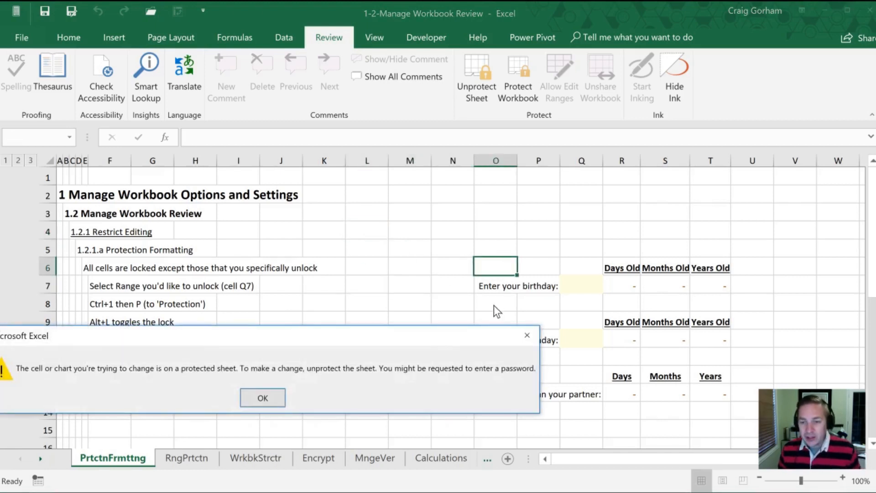
pyautogui.click(263, 398)
pyautogui.click(367, 319)
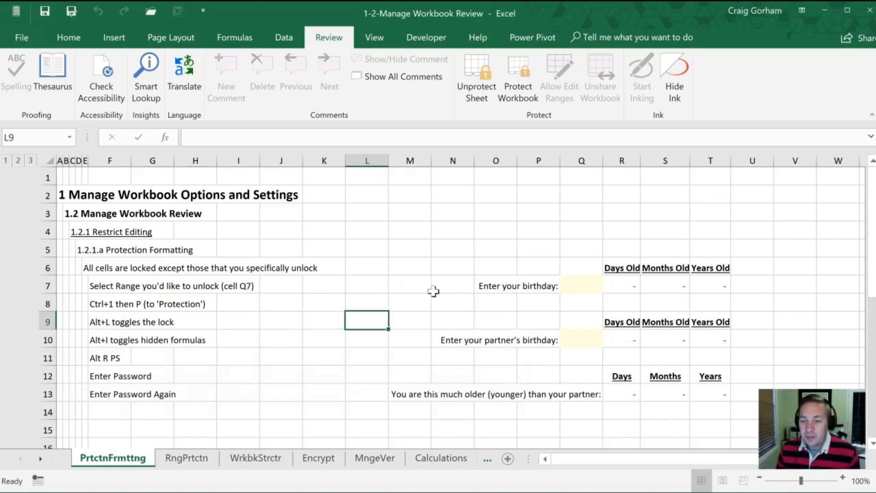
pyautogui.click(427, 272)
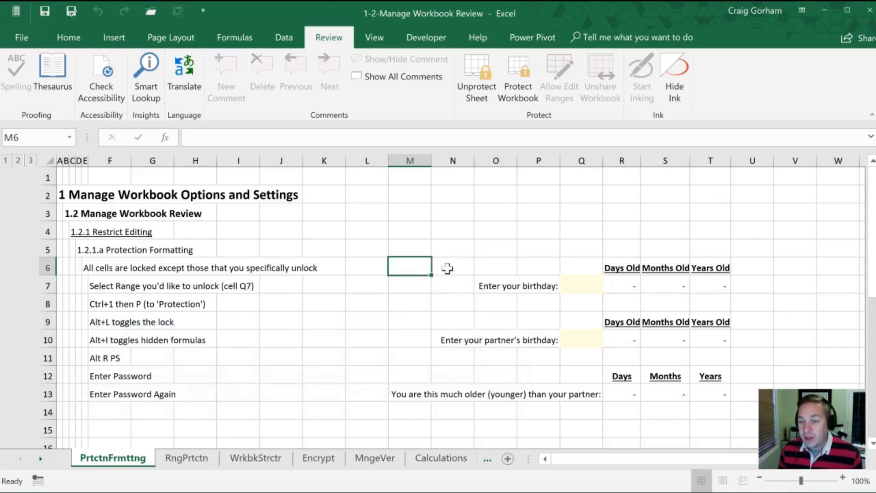
pyautogui.click(629, 282)
pyautogui.click(579, 286)
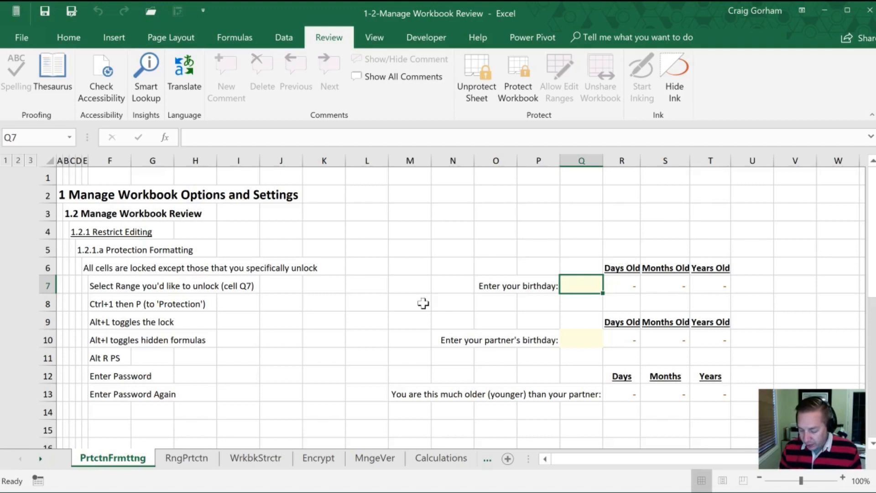
pyautogui.write('11/14')
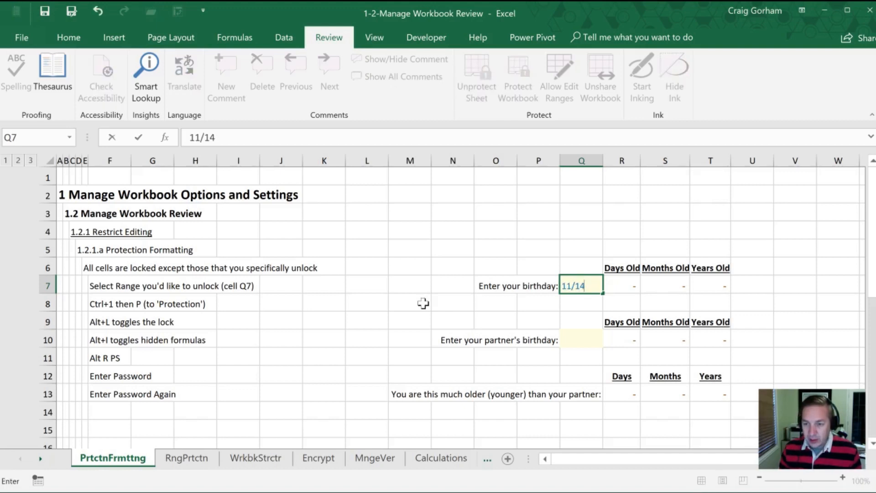
pyautogui.write('/1996')
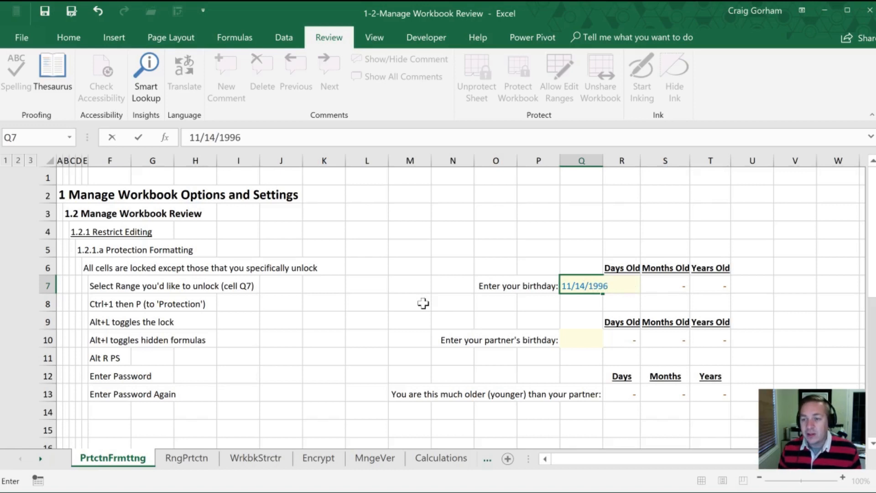
pyautogui.press('Return')
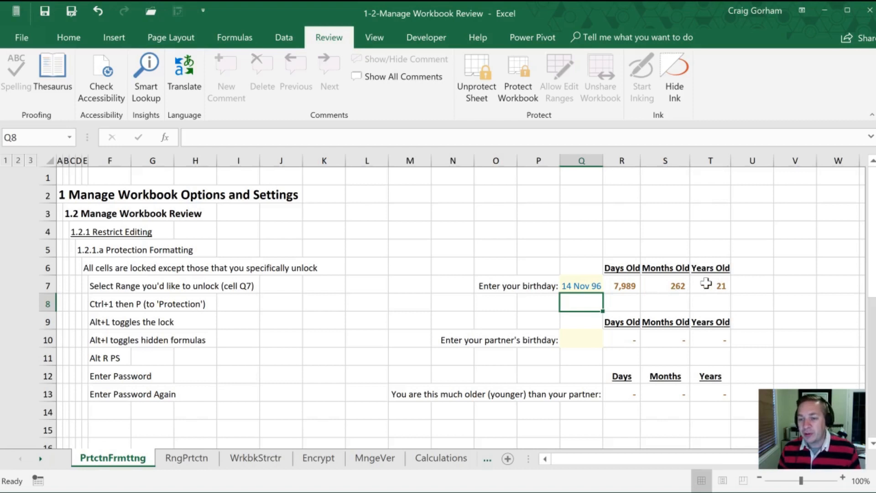
pyautogui.click(566, 338)
pyautogui.click(513, 343)
pyautogui.click(576, 336)
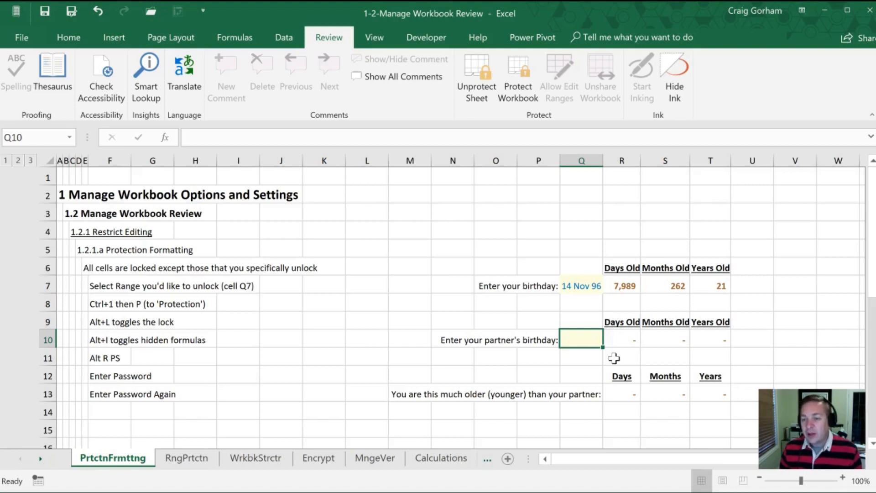
pyautogui.write('1/1/')
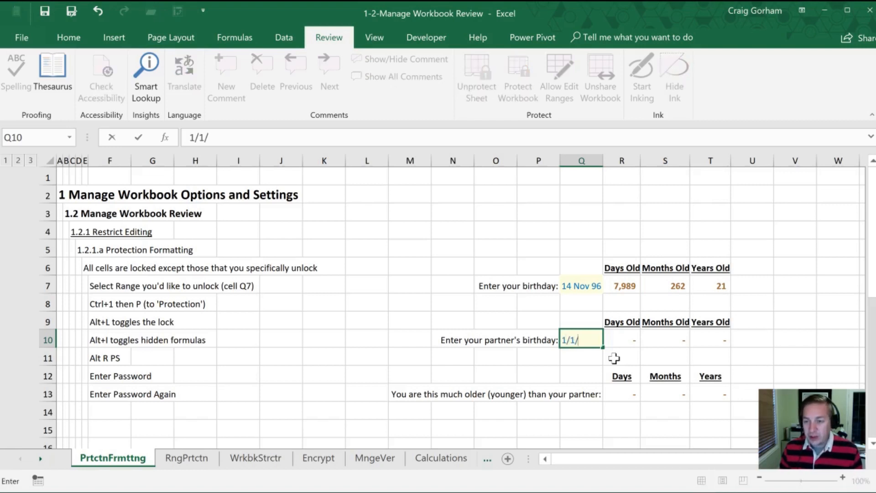
pyautogui.write('1997')
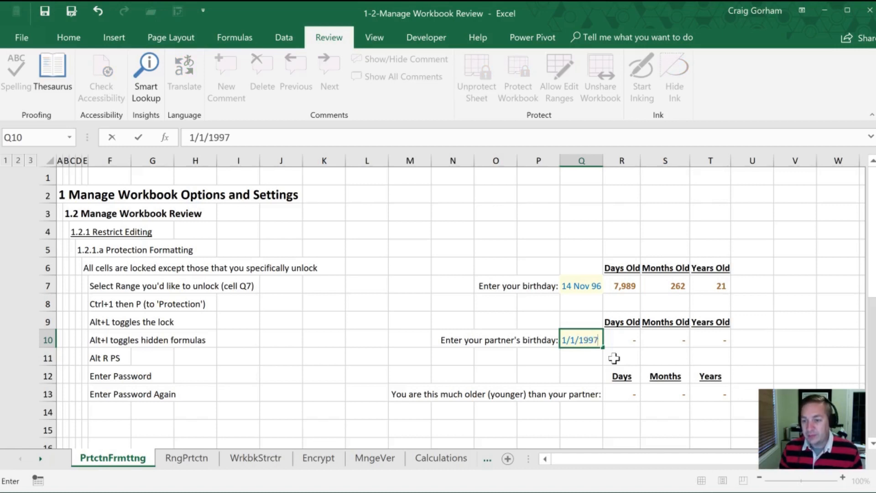
# - Correct the partner's birthday in Q10 to 1/1/1997
pyautogui.press('Return')
# - Step through the partner's Days, Months and Years Old results and the row 13 differences
pyautogui.press('Up')
pyautogui.press('Right')
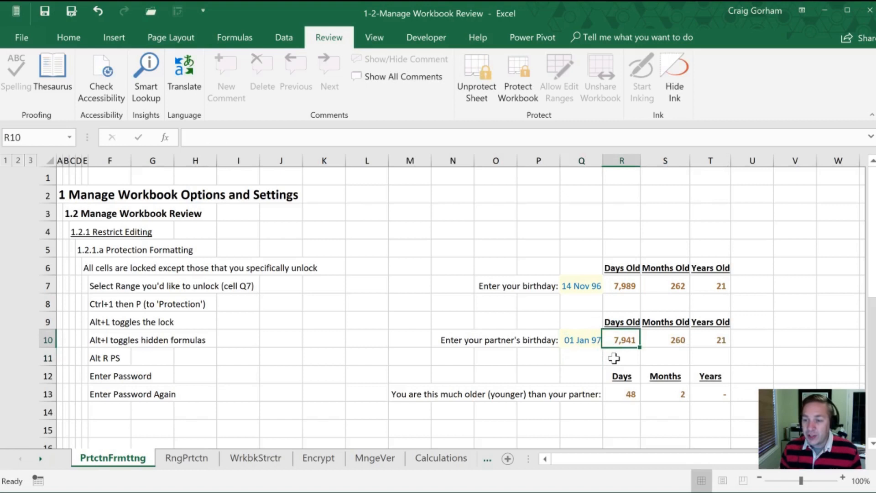
pyautogui.press('Right')
pyautogui.press('Right')
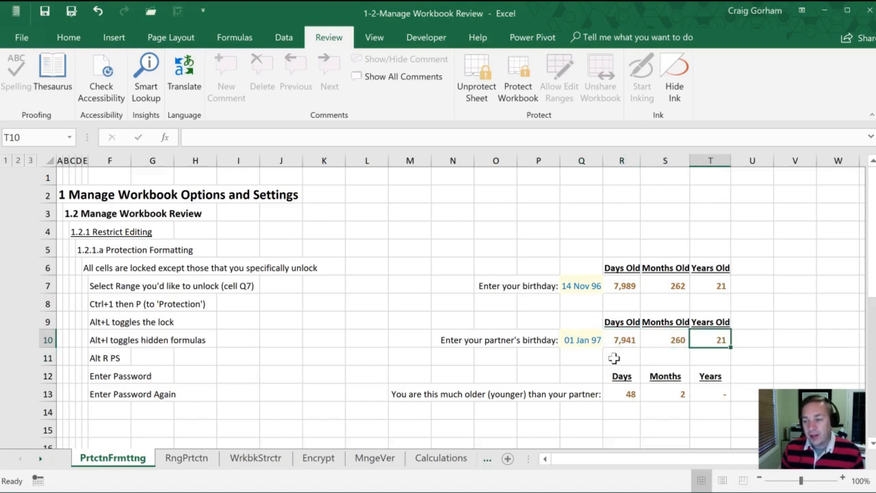
pyautogui.press('Left')
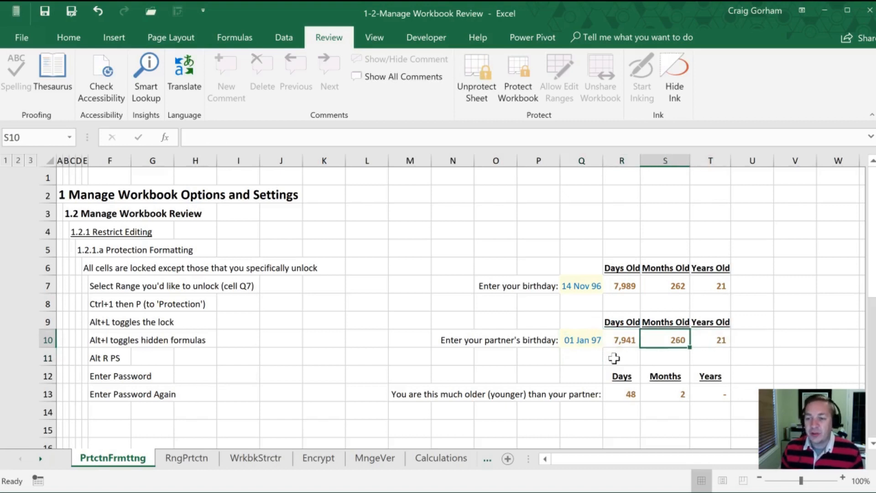
pyautogui.press('Left')
pyautogui.press('Down')
pyautogui.press('Down')
pyautogui.press('Down')
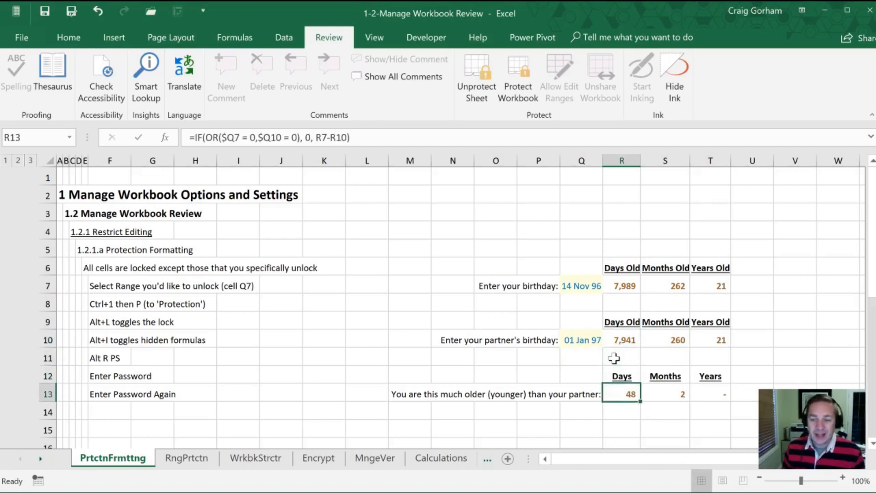
pyautogui.press('Right')
pyautogui.press('Right')
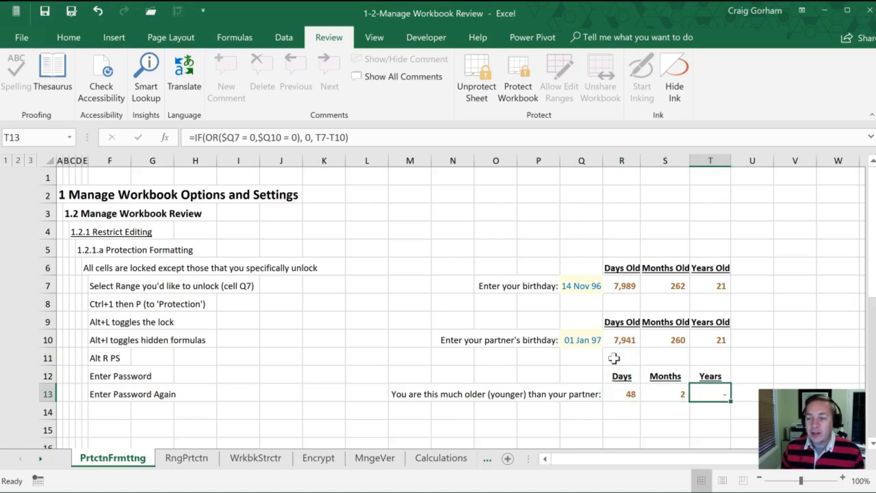
# - Inspect the formulas in R13, R10:T10 and R7:T7
pyautogui.click(618, 395)
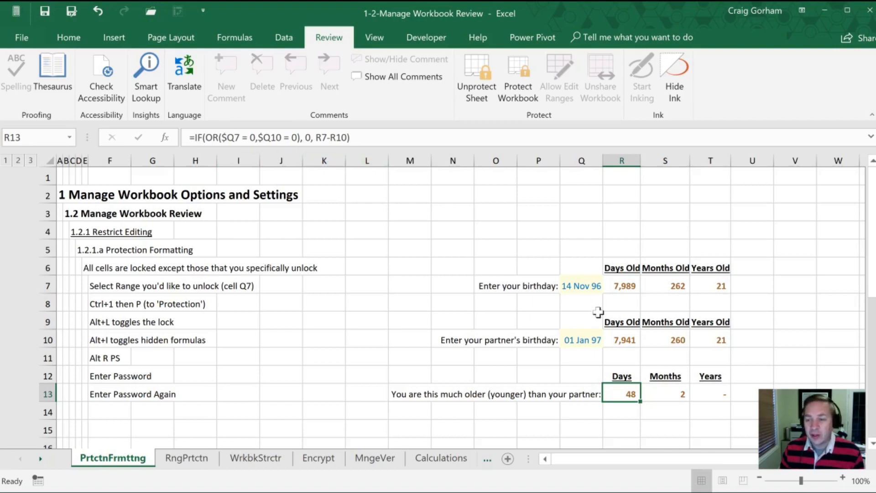
pyautogui.click(614, 340)
pyautogui.click(657, 336)
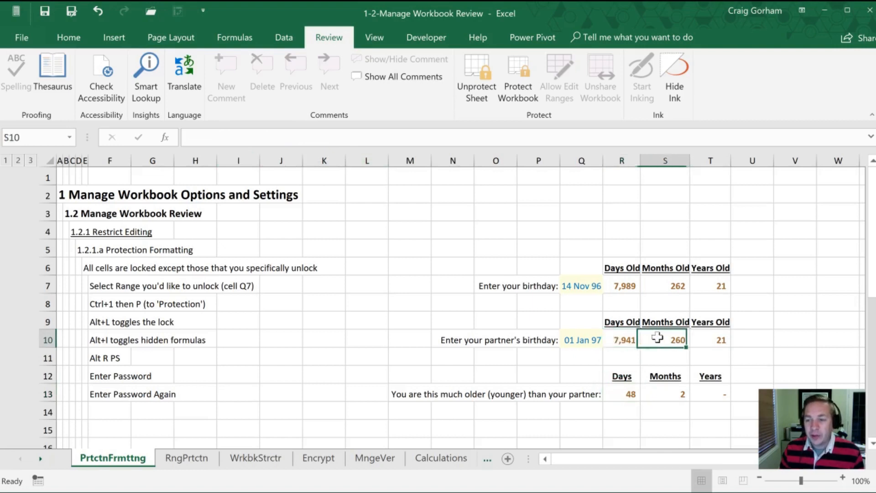
pyautogui.click(709, 335)
pyautogui.click(717, 284)
pyautogui.click(654, 283)
pyautogui.click(629, 283)
# - Check cells R8, Q7 and R7, ending with birthday cell Q7 selected
pyautogui.click(619, 303)
pyautogui.click(570, 285)
pyautogui.click(627, 283)
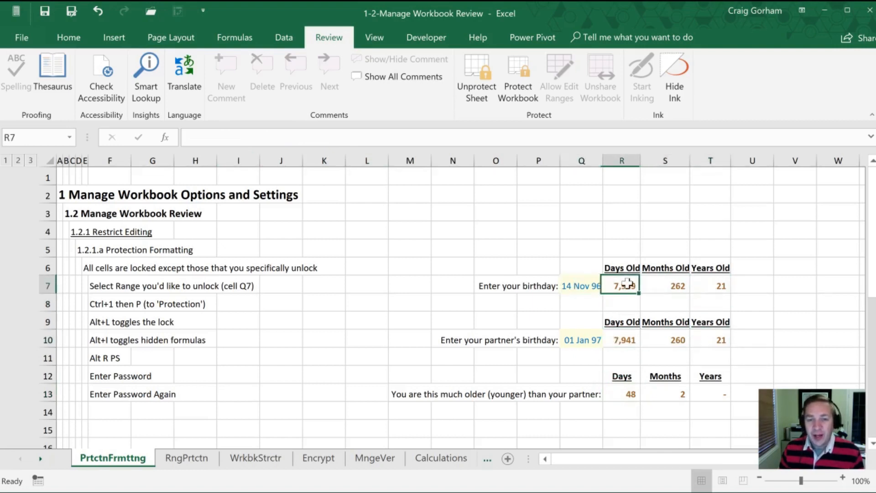
pyautogui.click(570, 285)
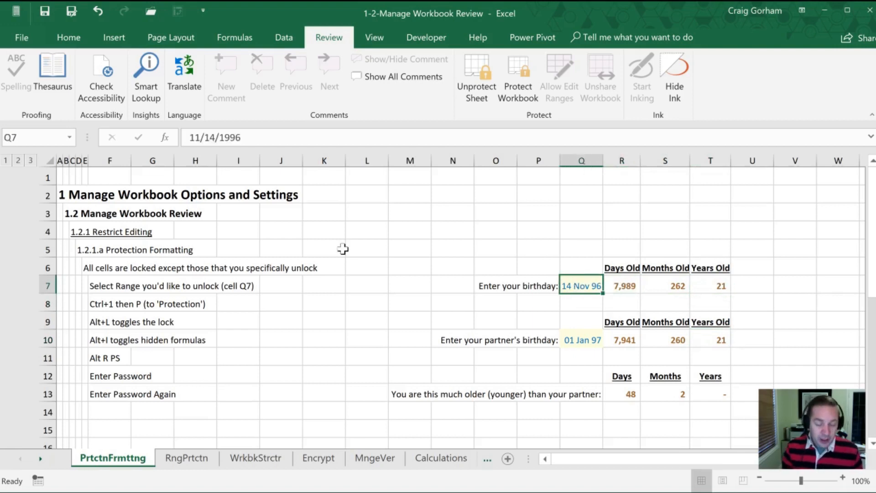
# - Unprotect the sheet by entering its password
pyautogui.press('alt')
pyautogui.press('r')
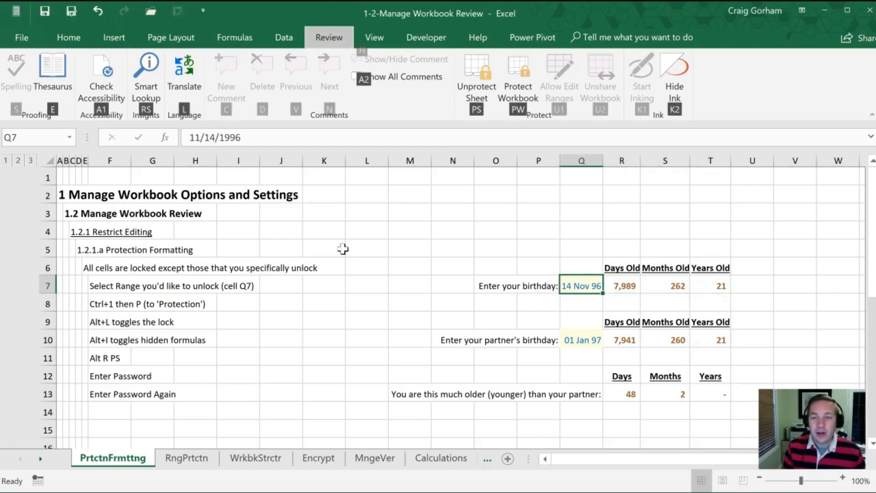
pyautogui.press('p')
pyautogui.press('s')
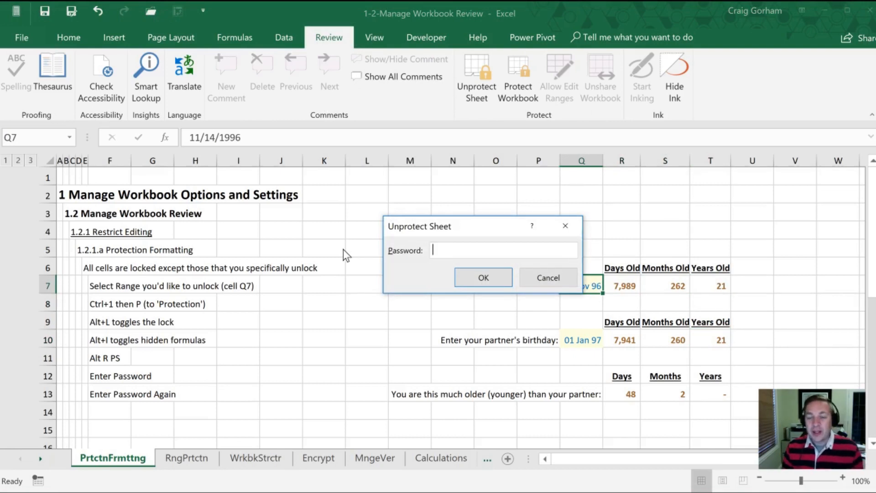
pyautogui.write('a')
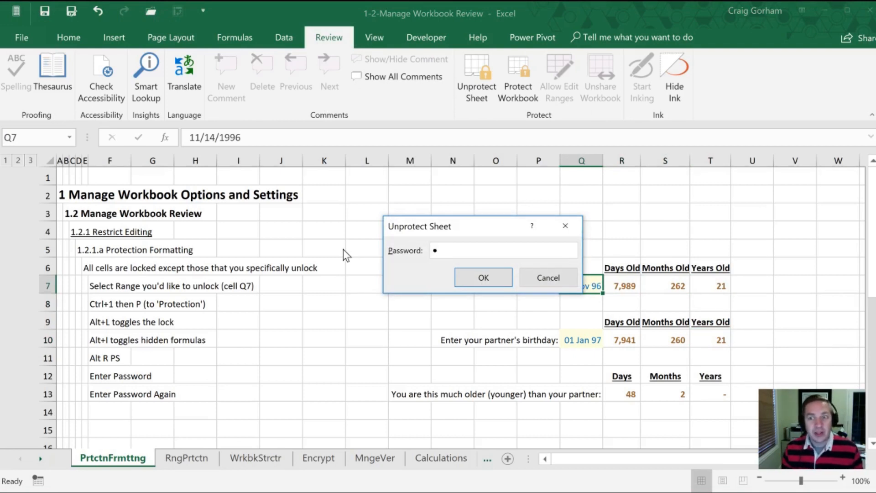
pyautogui.press('Return')
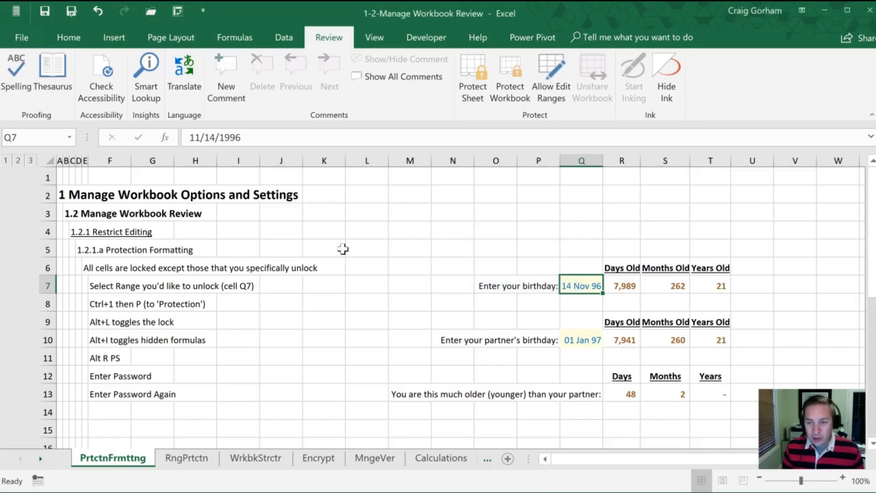
# - Keep result cells R7:T7 locked with hidden formulas, then select Q7
pyautogui.press('alt')
pyautogui.press('Escape')
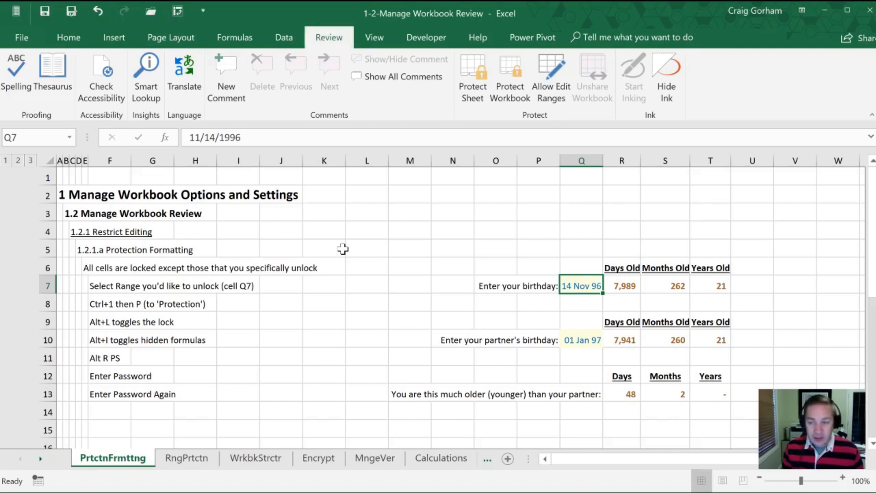
pyautogui.press('Right')
pyautogui.hotkey('shift', 'Right')
pyautogui.hotkey('shift', 'Right')
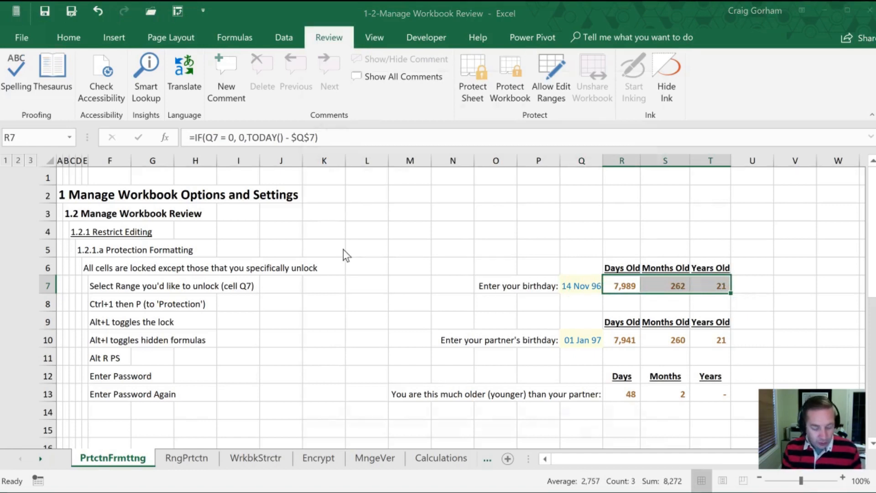
pyautogui.hotkey('ctrl', '1')
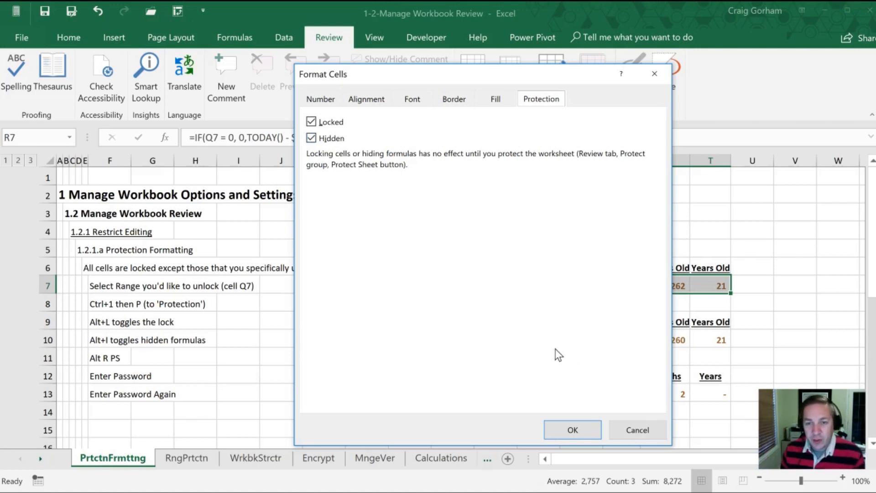
pyautogui.click(574, 429)
pyautogui.click(570, 290)
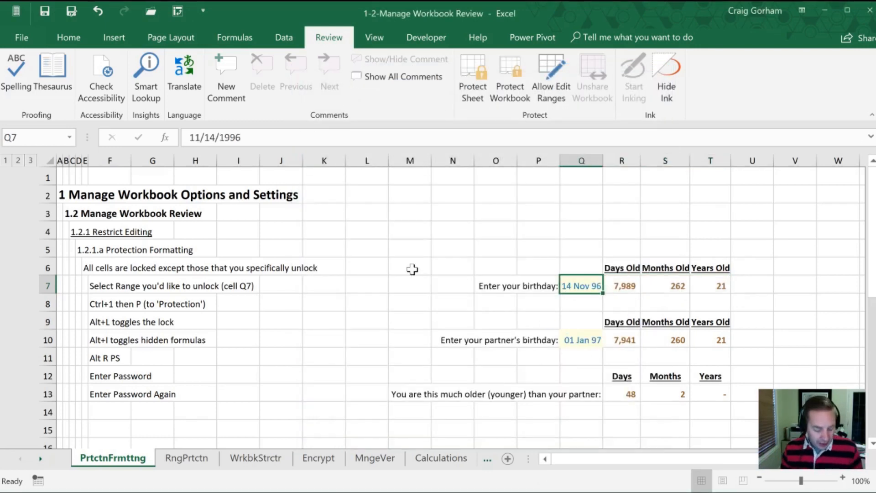
# - Dismiss the stray window menu and start the keyboard command to protect the sheet
pyautogui.hotkey('alt', 'space')
pyautogui.press('Escape')
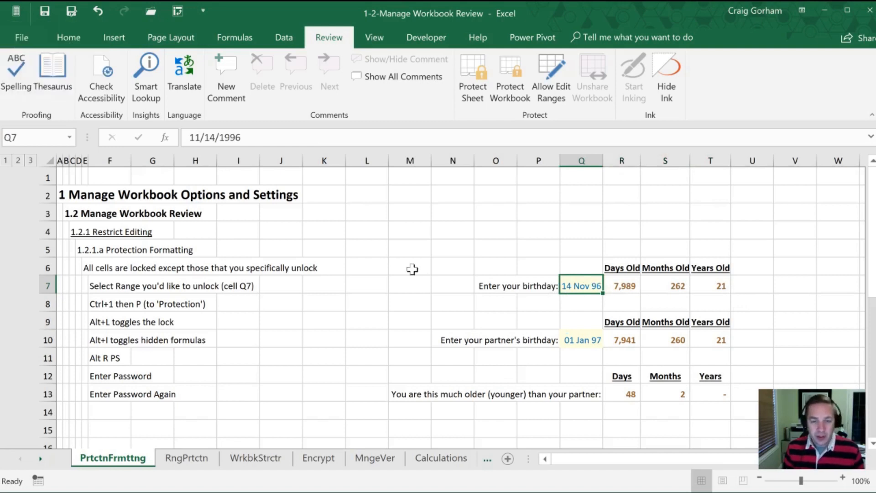
pyautogui.press('alt')
pyautogui.press('p')
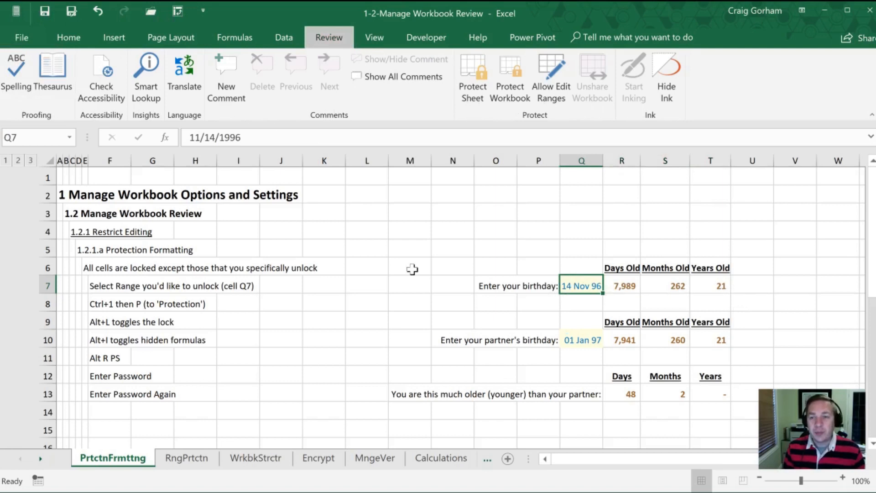
pyautogui.press('s')
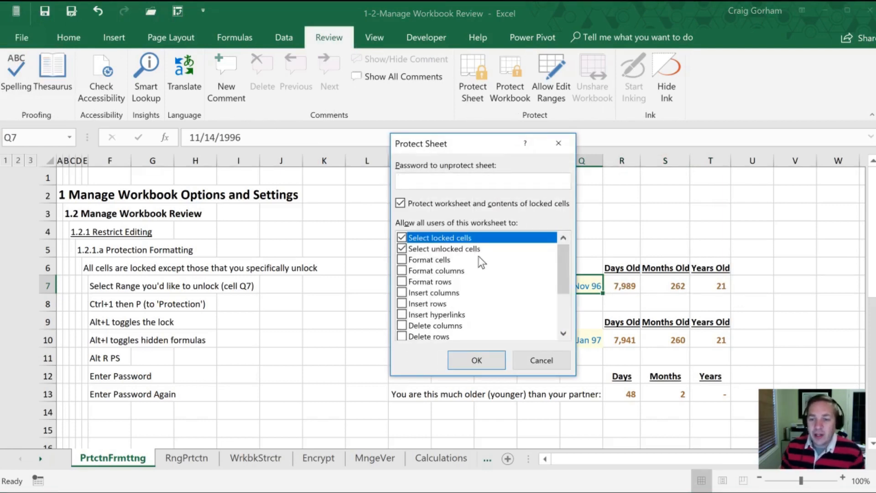
pyautogui.click(401, 238)
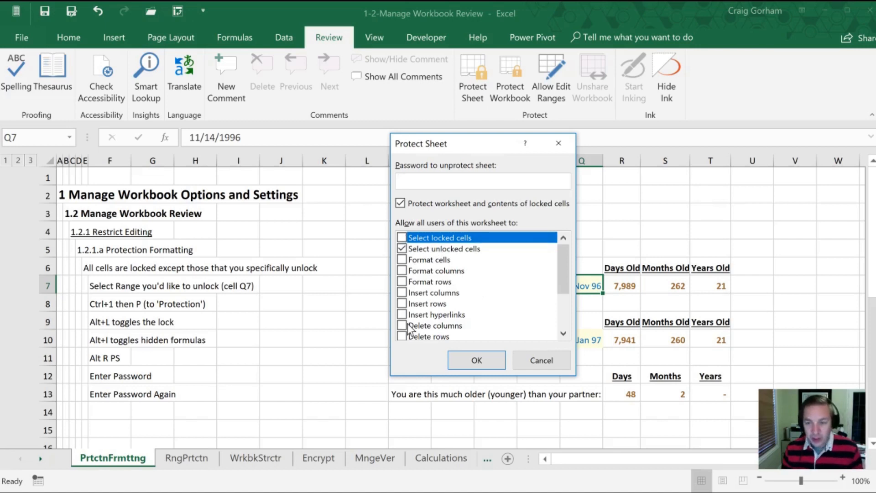
pyautogui.click(420, 181)
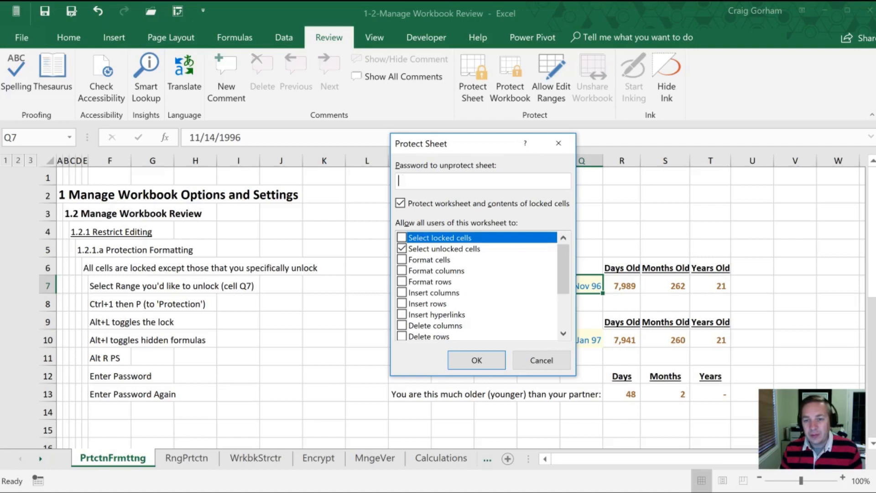
pyautogui.write('•')
pyautogui.press('Return')
pyautogui.write('•')
pyautogui.press('Return')
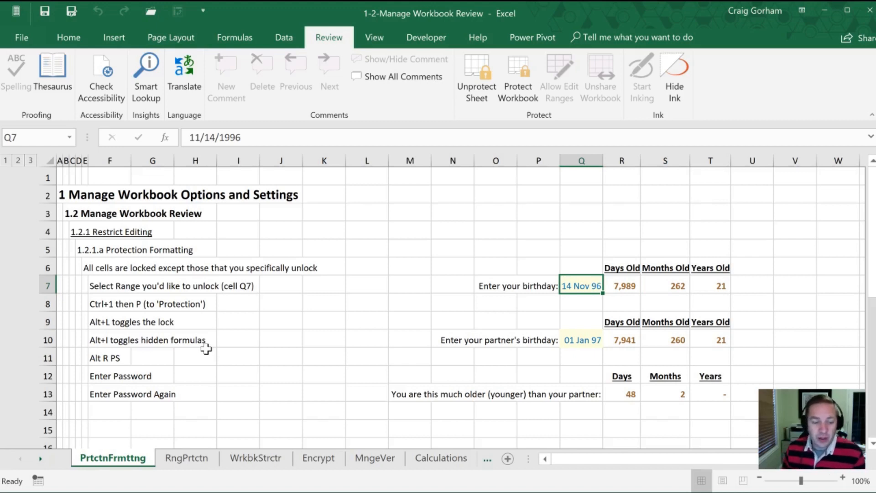
pyautogui.press('Tab')
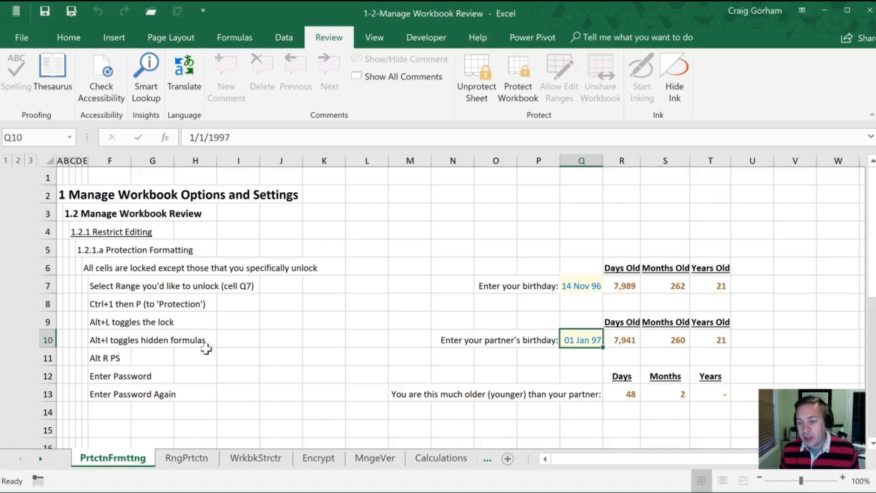
# - Tab through the unlocked birthday cells, then move to the RngPrtctn sheet
pyautogui.press('Tab')
pyautogui.press('Tab')
pyautogui.press('Tab')
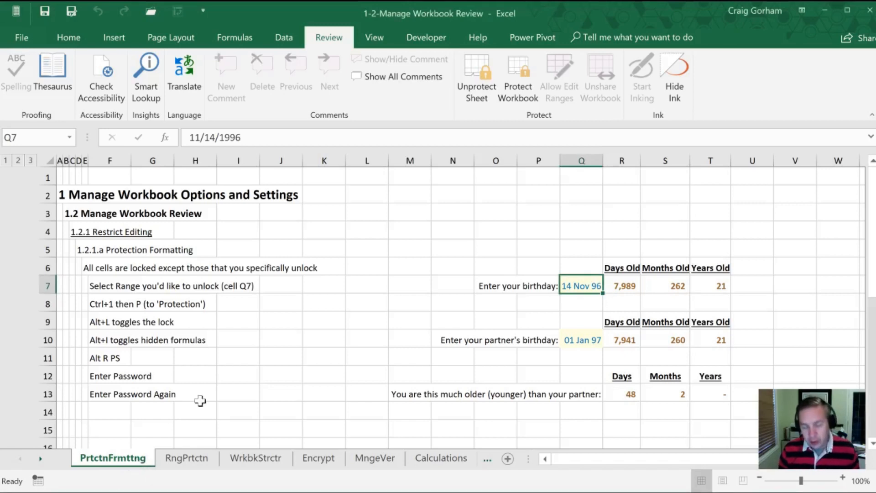
pyautogui.hotkey('ctrl', 'pagedown')
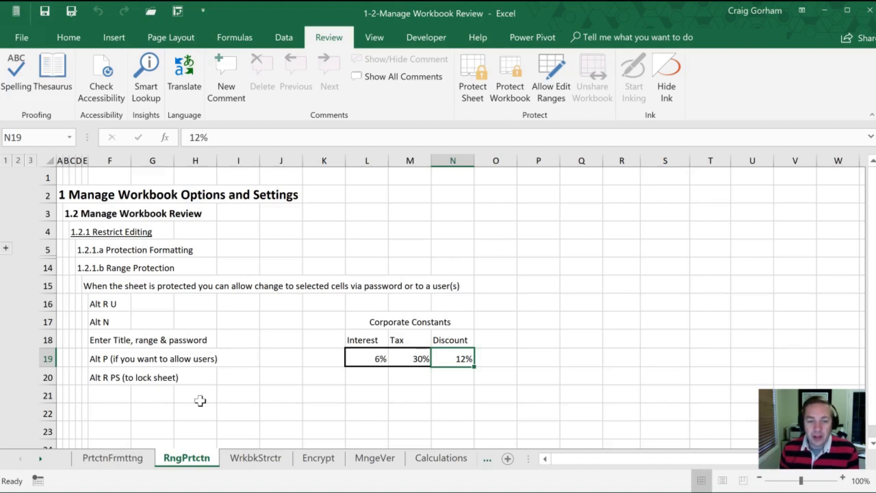
# - Open the Allow Users to Edit Ranges dialog and move it off the constants table
pyautogui.click(233, 345)
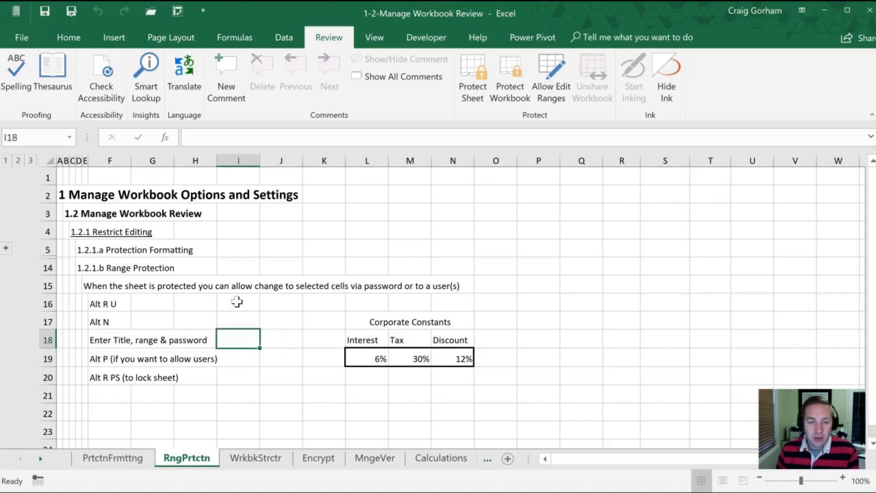
pyautogui.press('alt')
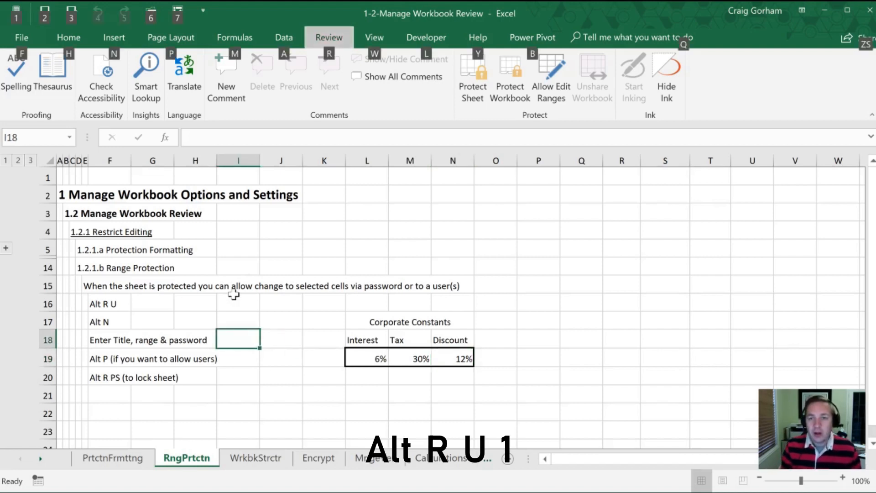
pyautogui.press('r')
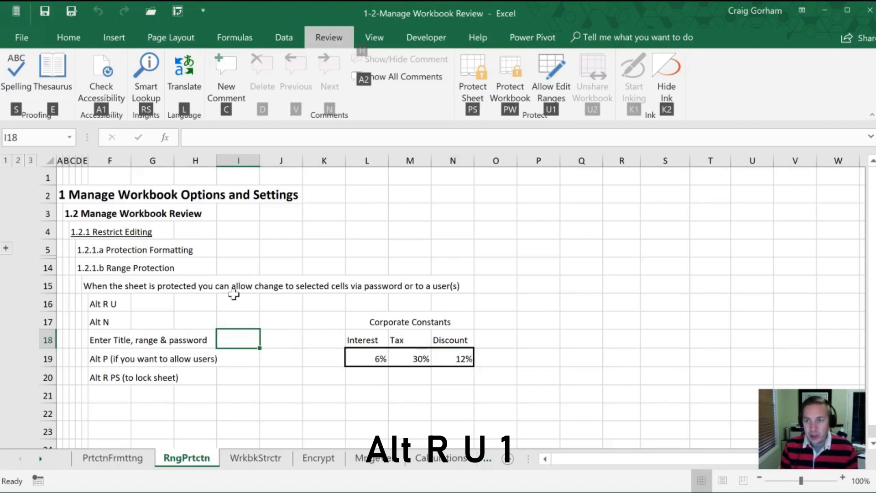
pyautogui.press('u')
pyautogui.press('1')
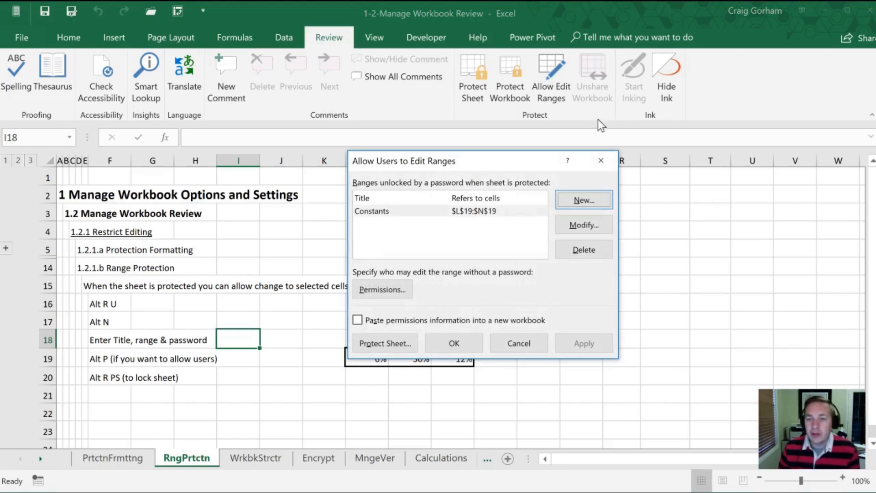
pyautogui.moveTo(517, 162); pyautogui.dragTo(647, 108)
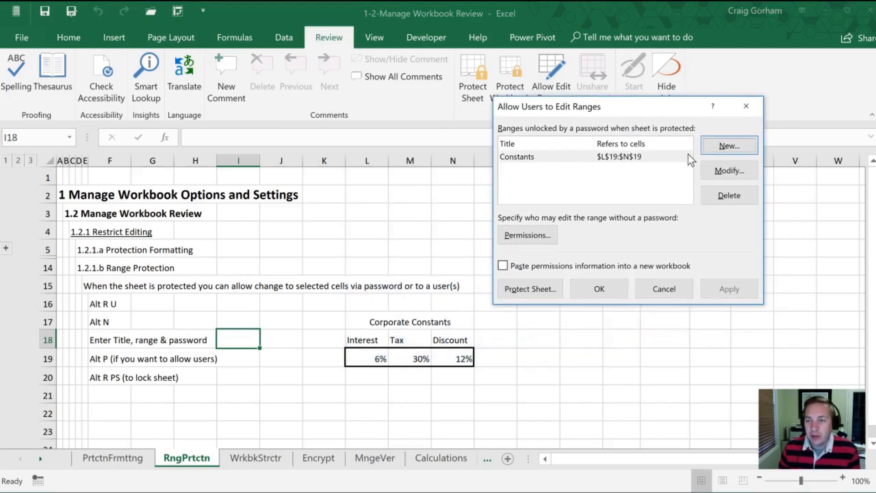
# - Define a new range titled Constants over L19:N19 with a range password
pyautogui.click(725, 146)
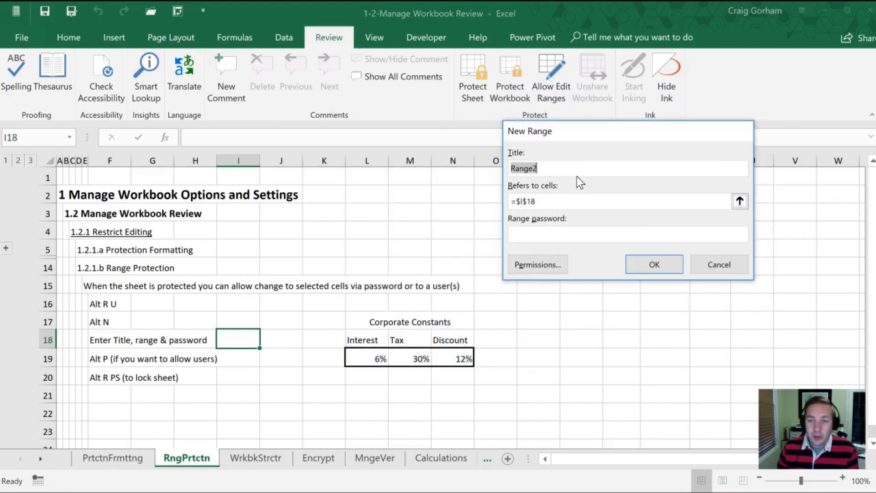
pyautogui.write('Constants')
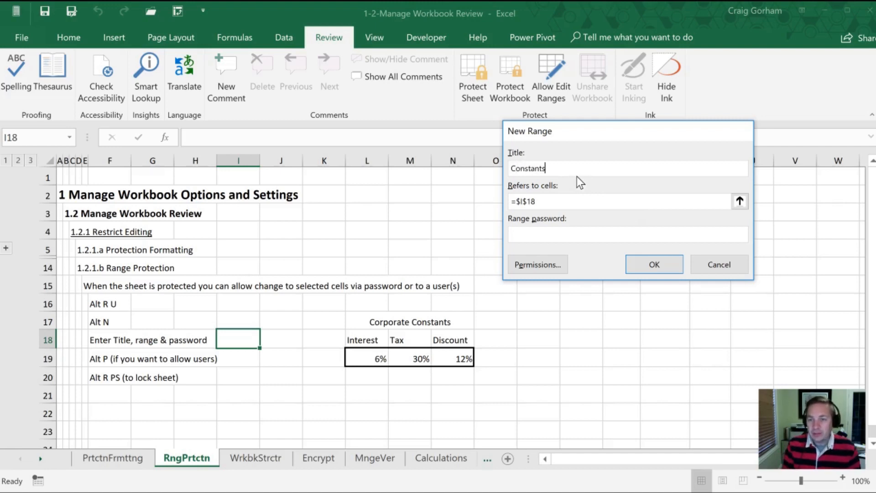
pyautogui.press('Tab')
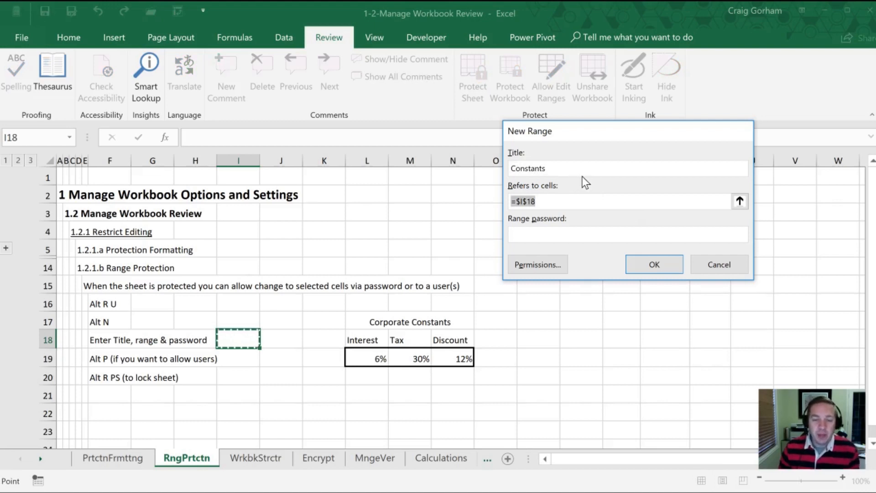
pyautogui.click(739, 201)
pyautogui.moveTo(368, 356); pyautogui.dragTo(465, 358)
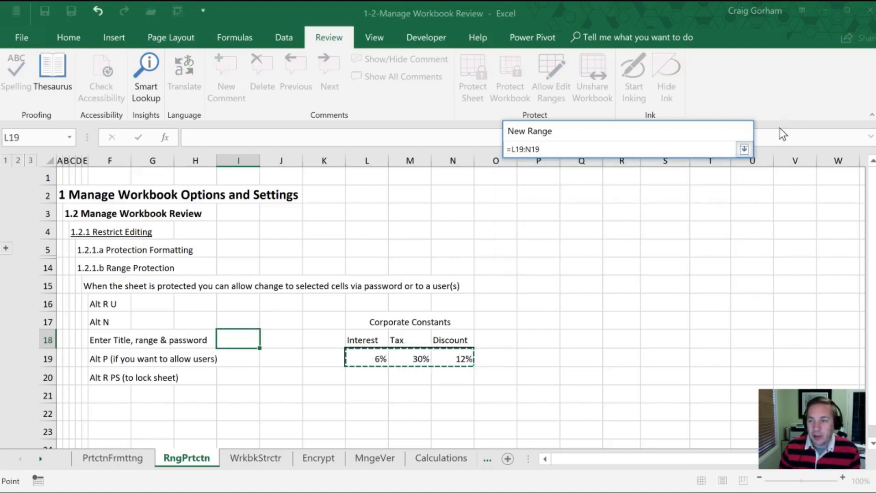
pyautogui.click(744, 149)
pyautogui.press('Tab')
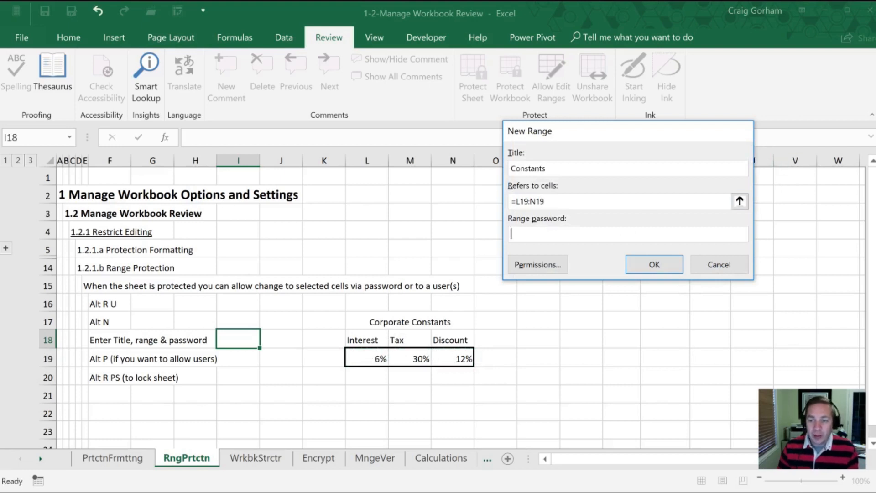
pyautogui.write('p')
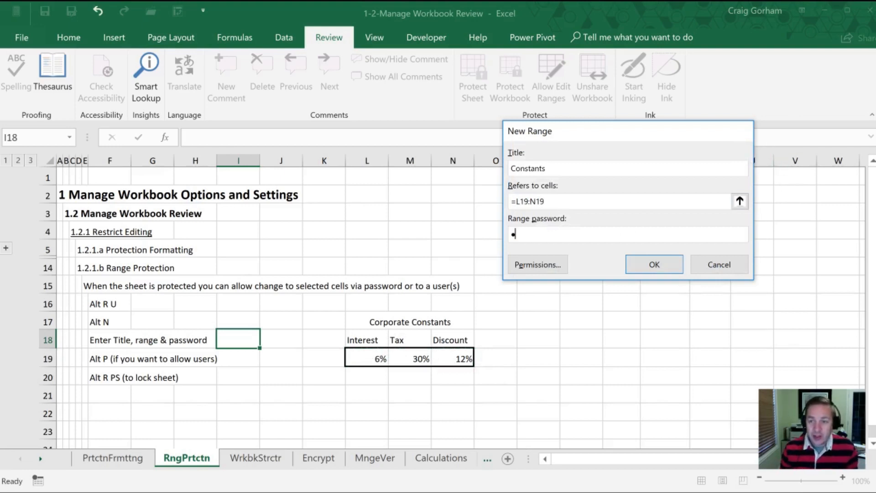
pyautogui.click(645, 270)
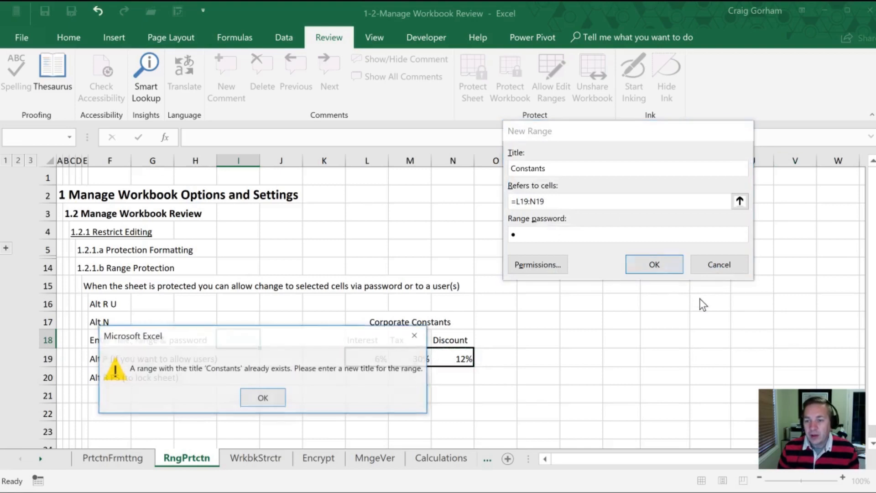
# - Rename the duplicate title to Constants2, confirm its password, and select it in the list
pyautogui.click(263, 398)
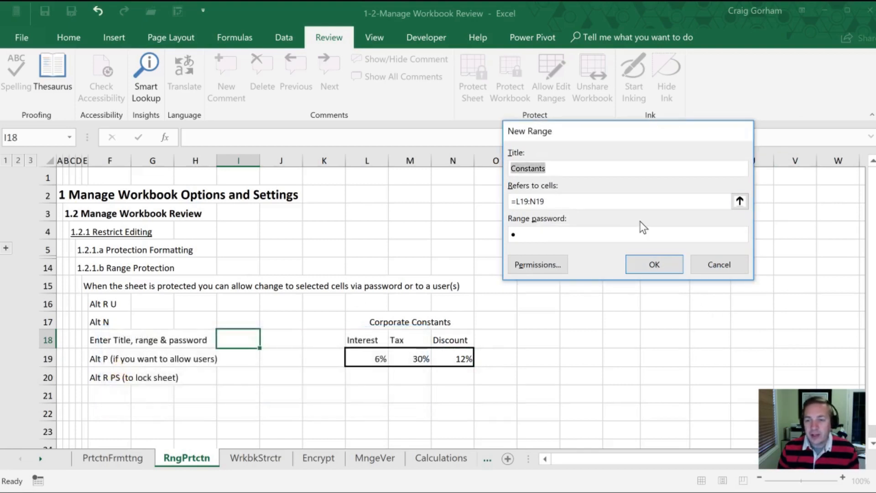
pyautogui.press('End')
pyautogui.write('2')
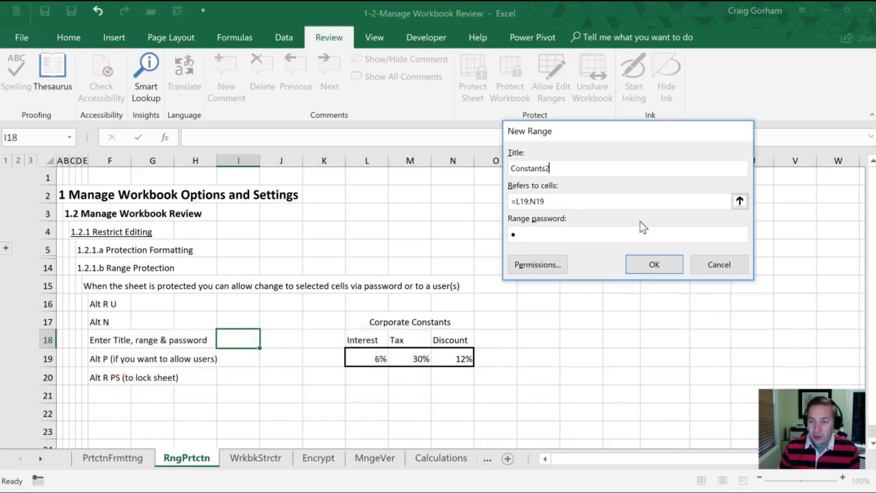
pyautogui.click(640, 265)
pyautogui.write('1')
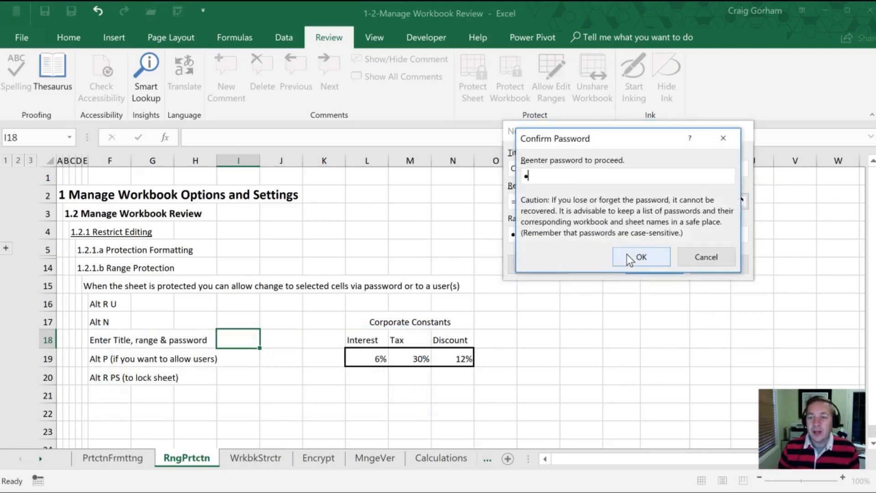
pyautogui.click(631, 256)
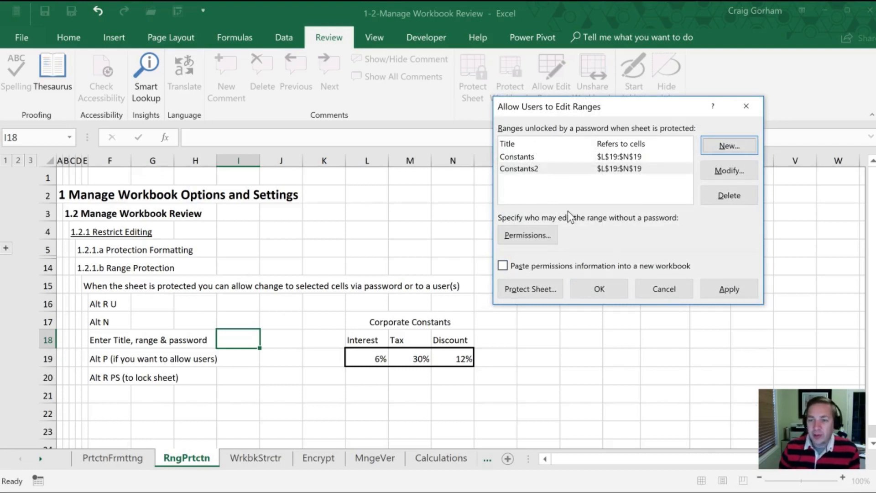
pyautogui.click(601, 172)
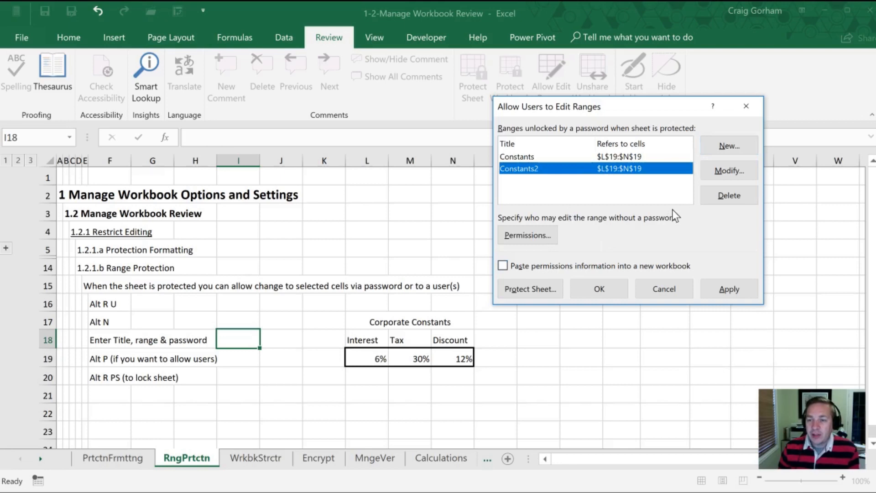
pyautogui.click(520, 236)
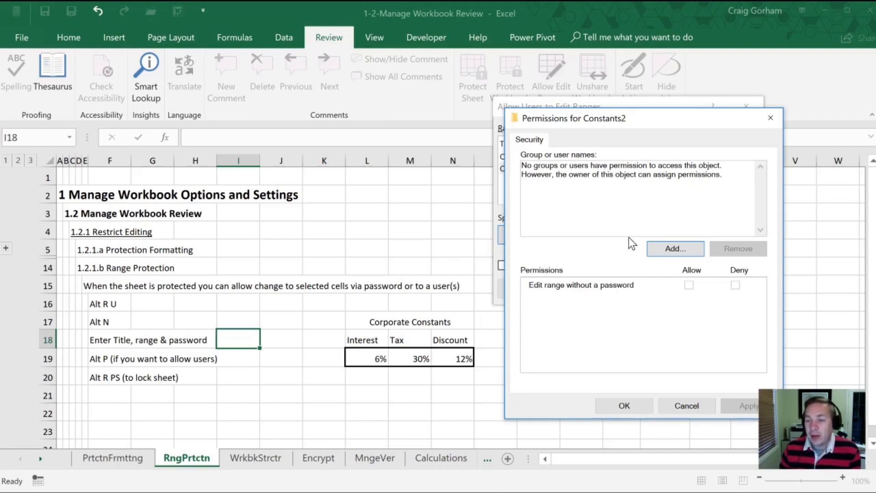
pyautogui.click(668, 248)
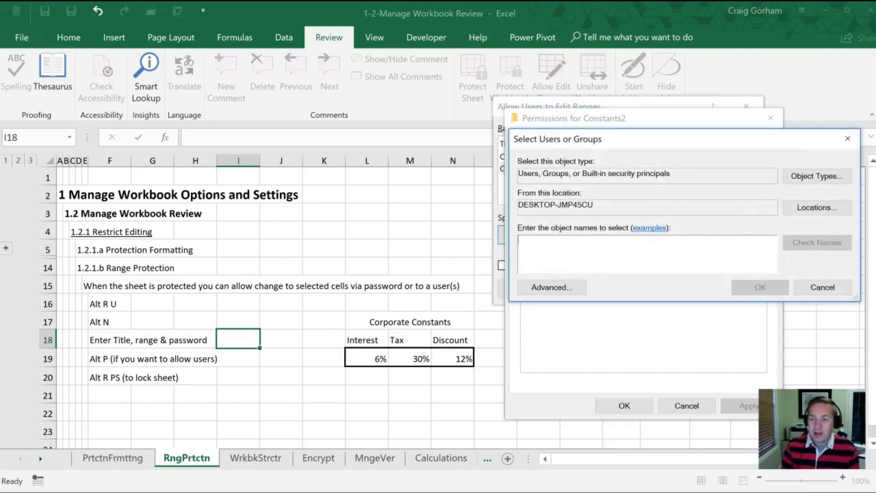
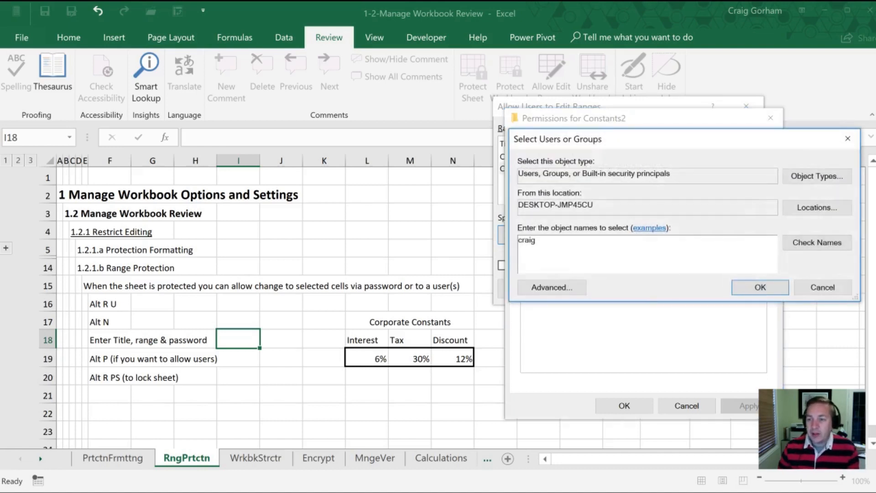
pyautogui.click(817, 243)
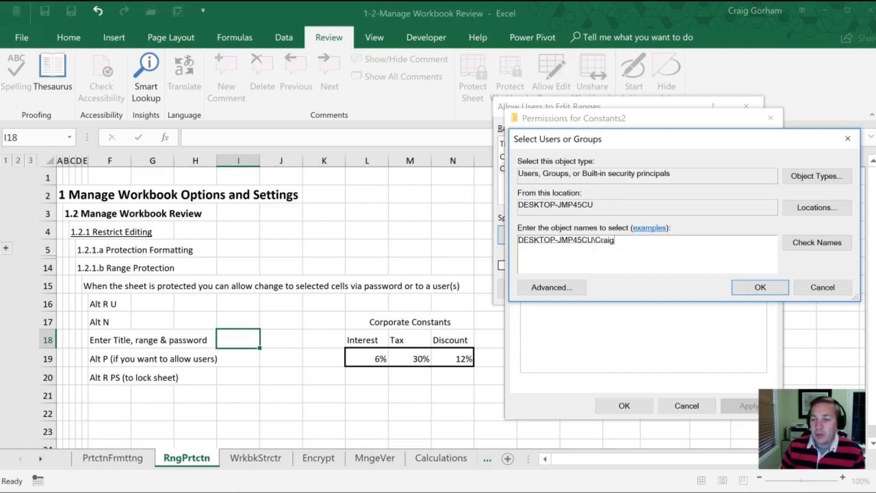
pyautogui.click(826, 291)
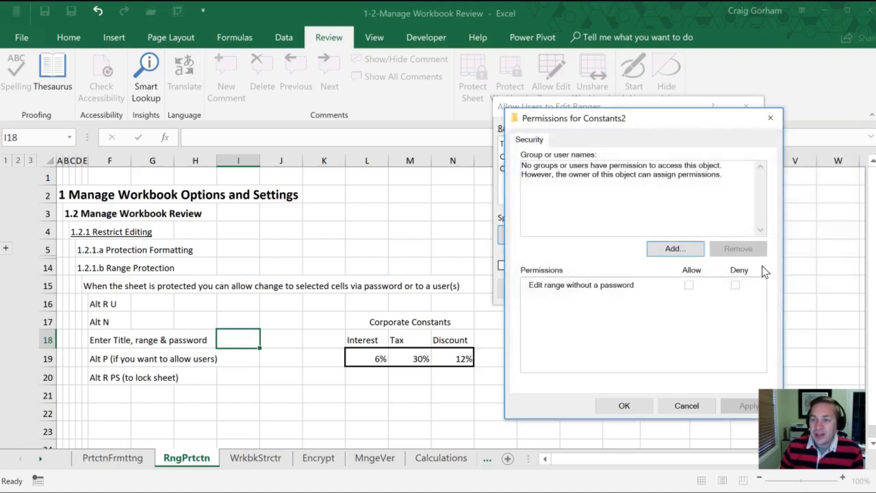
pyautogui.click(629, 408)
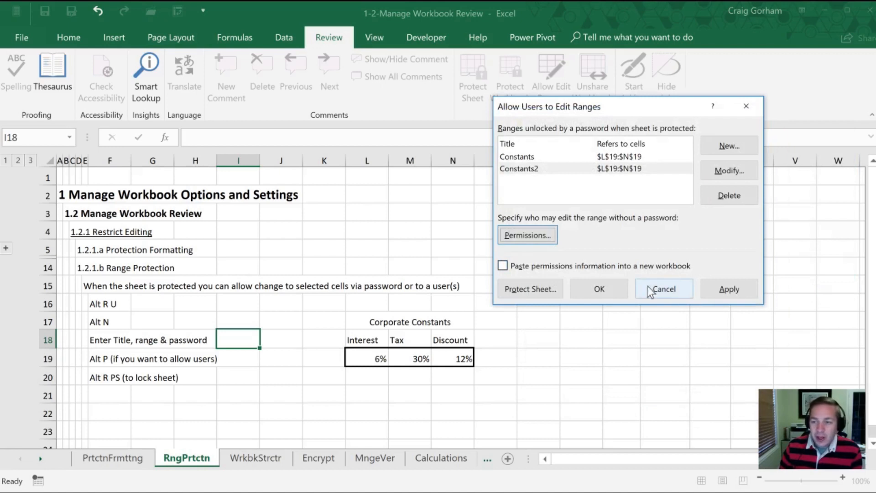
# - Close the editable-ranges list and move on to the WrkbkStrctr sheet
pyautogui.click(746, 107)
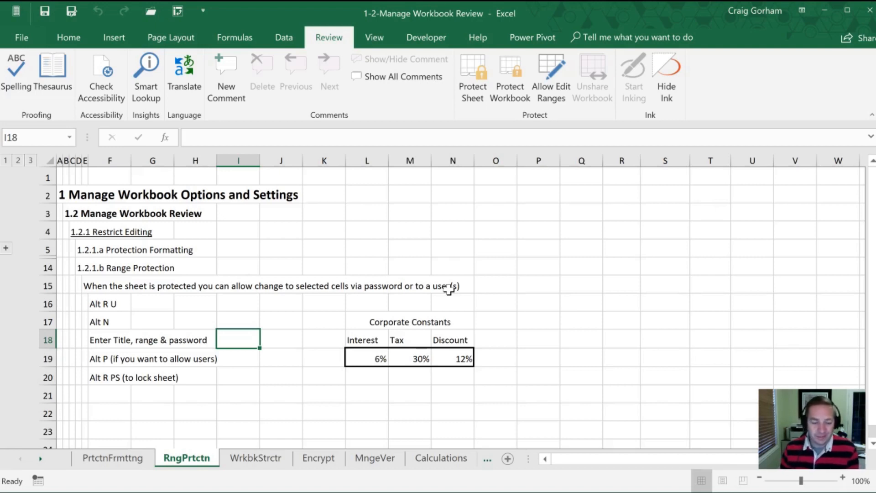
pyautogui.click(162, 492)
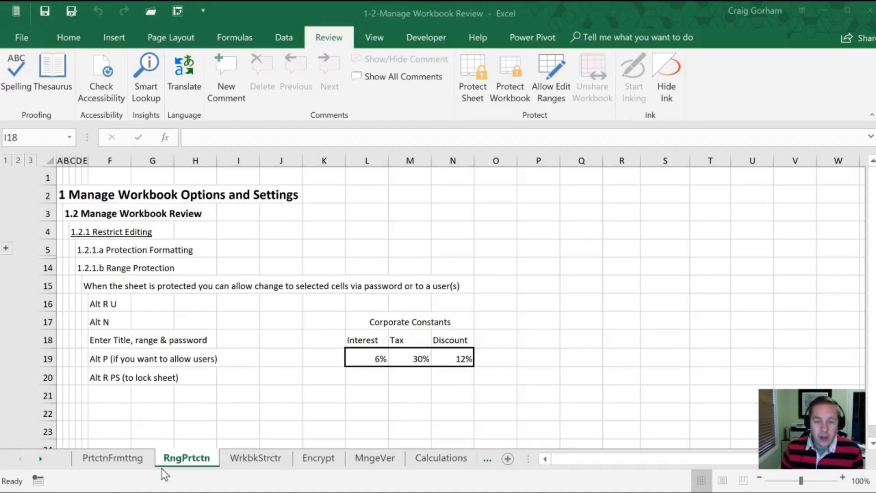
pyautogui.click(195, 457)
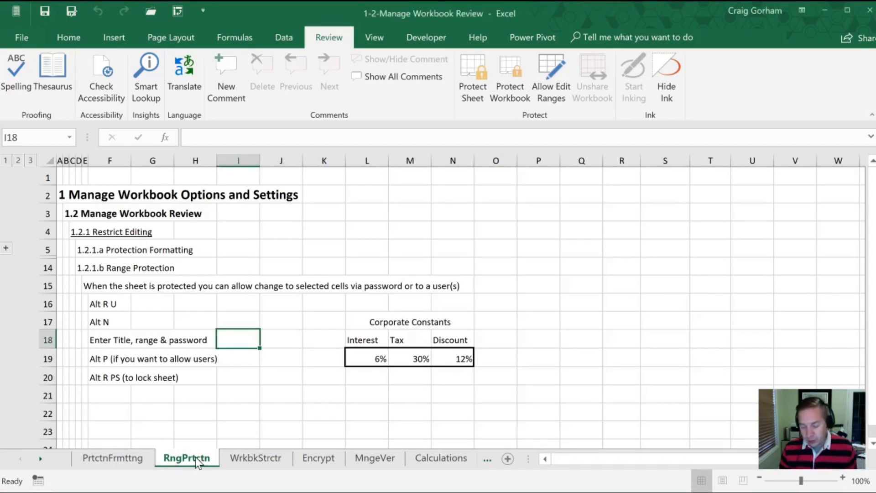
pyautogui.hotkey('ctrl', 'pagedown')
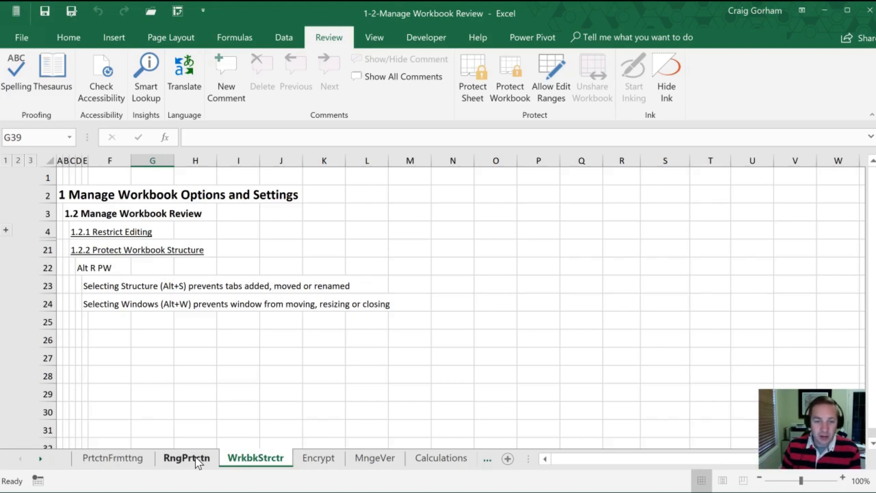
# - Lock the workbook structure through Alt R P W, entering and confirming a password
pyautogui.click(264, 393)
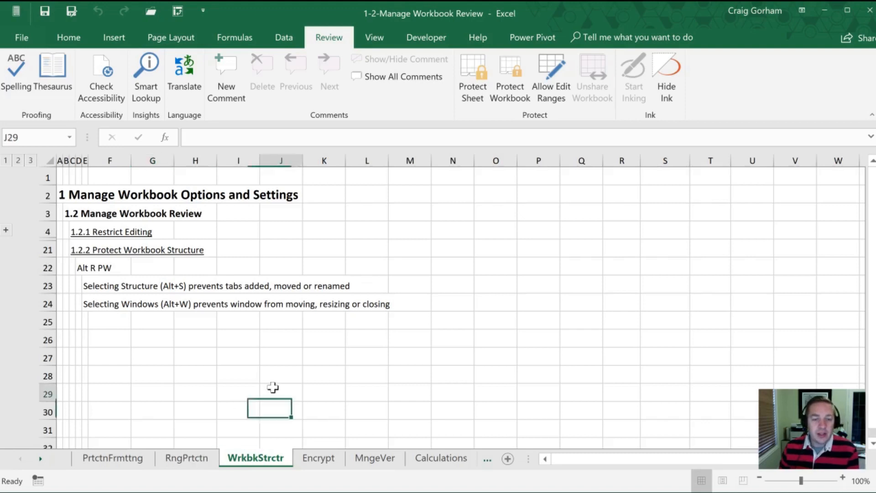
pyautogui.press('alt')
pyautogui.press('r')
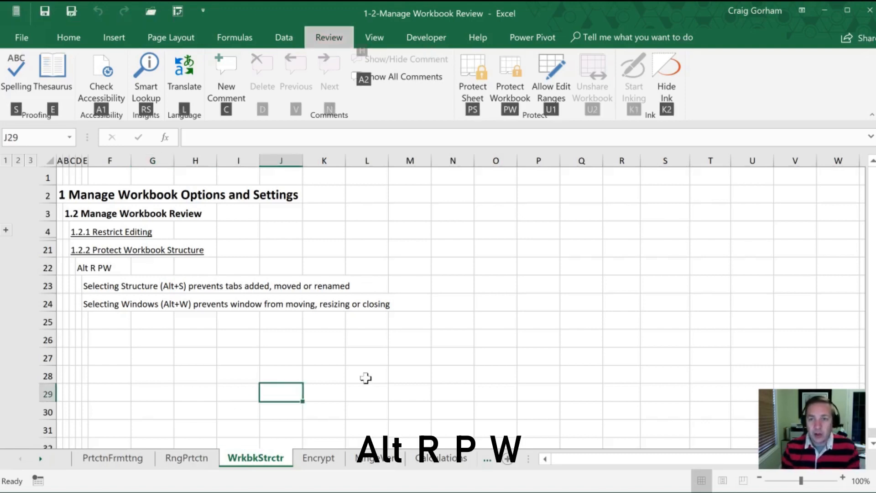
pyautogui.press('p')
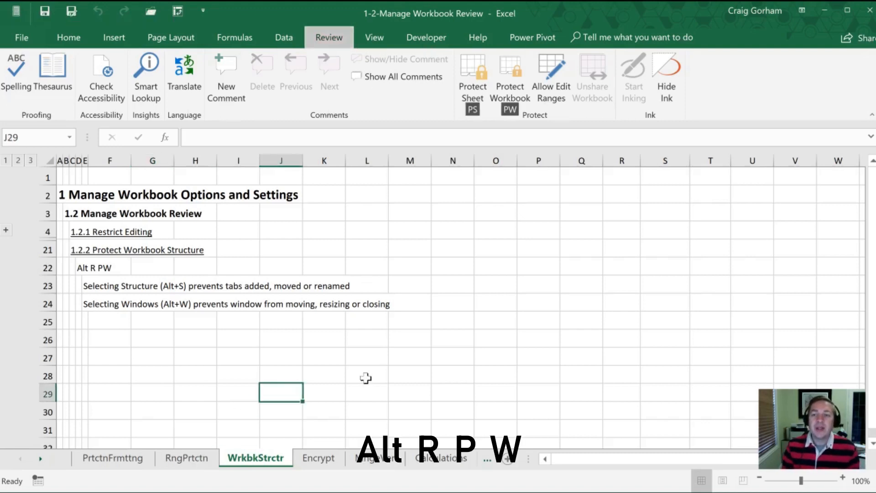
pyautogui.press('w')
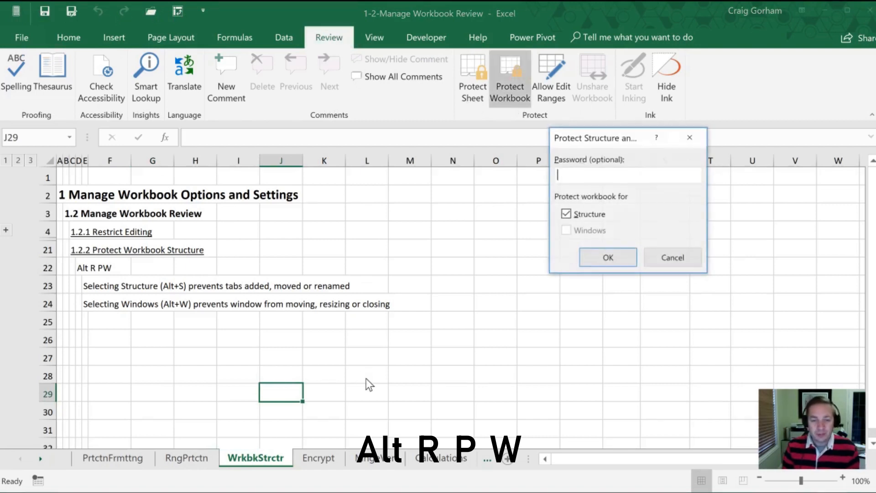
pyautogui.write('1')
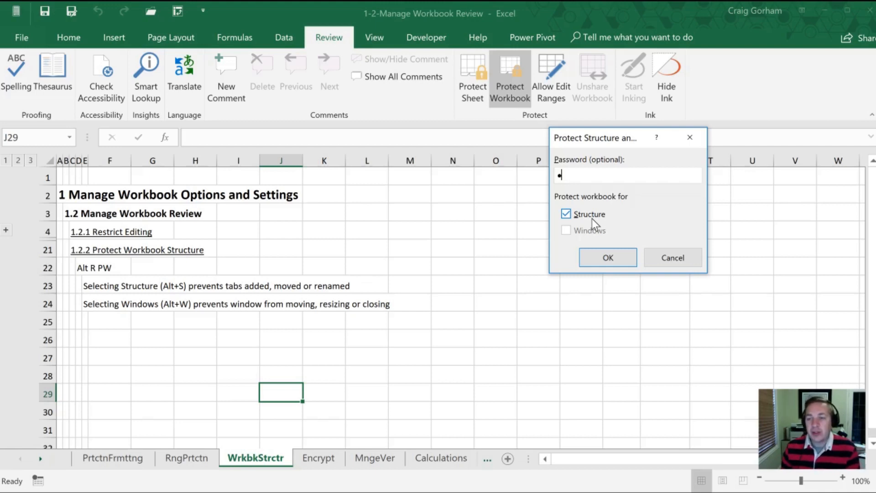
pyautogui.click(605, 259)
pyautogui.write('1')
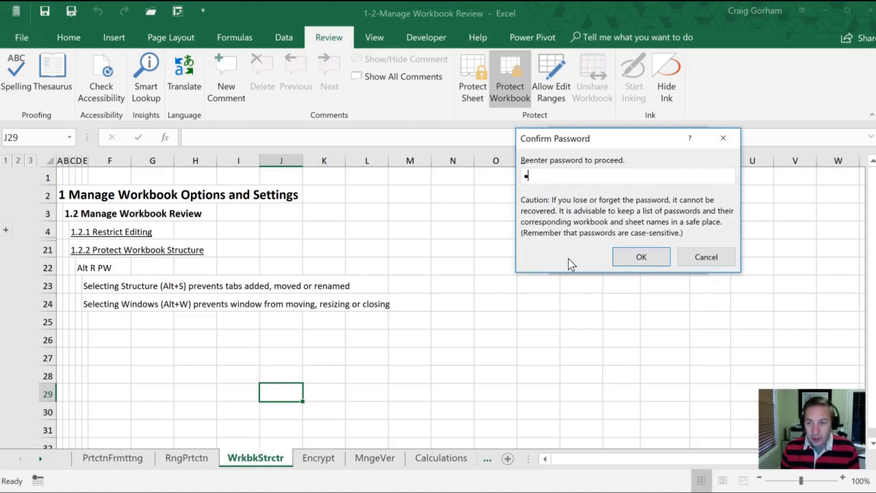
pyautogui.press('Return')
pyautogui.click(322, 286)
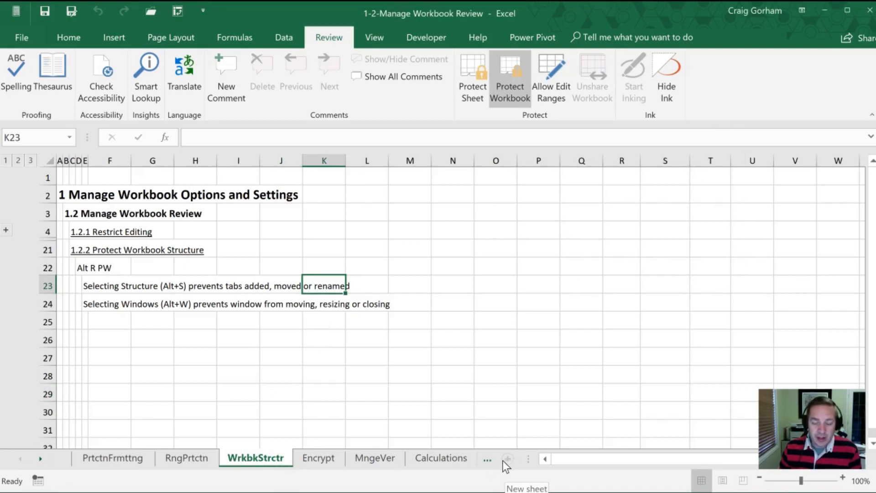
pyautogui.click(279, 337)
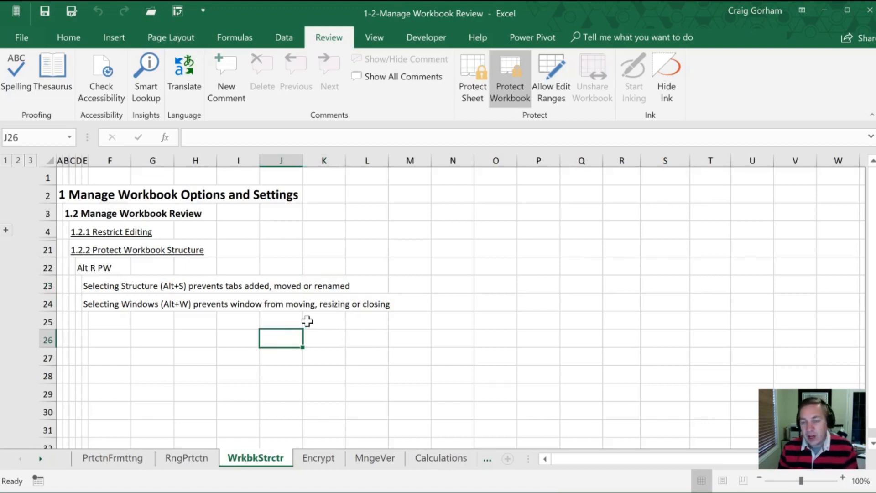
pyautogui.rightClick(105, 457)
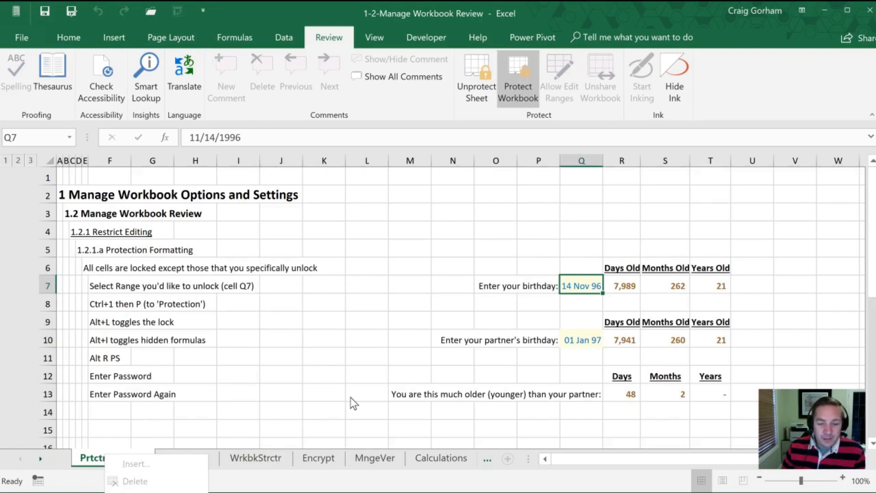
pyautogui.click(256, 457)
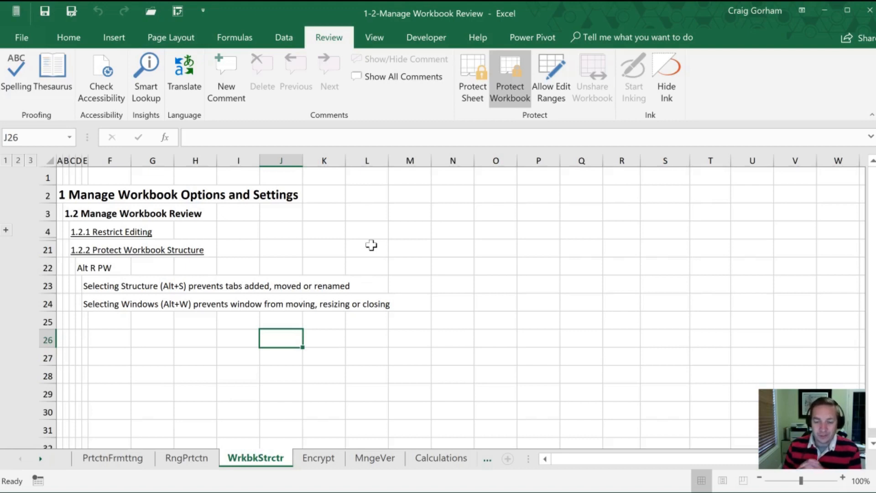
pyautogui.hotkey('alt', 'Tab')
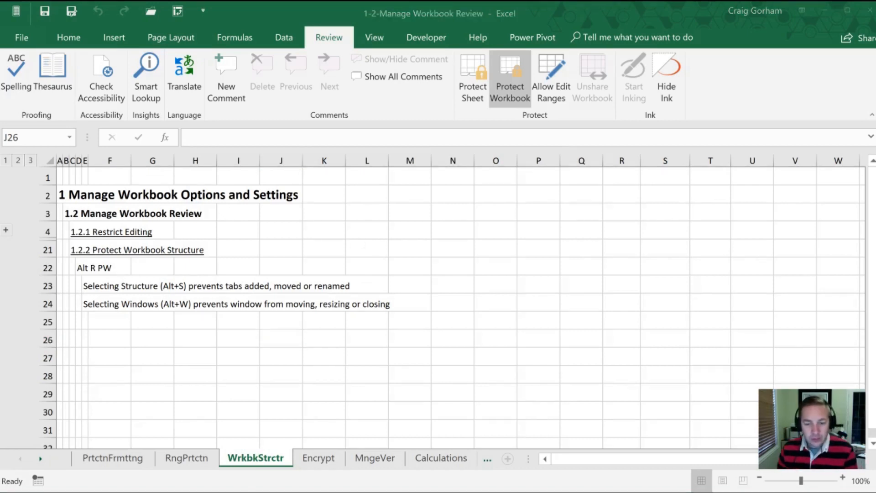
pyautogui.click(251, 459)
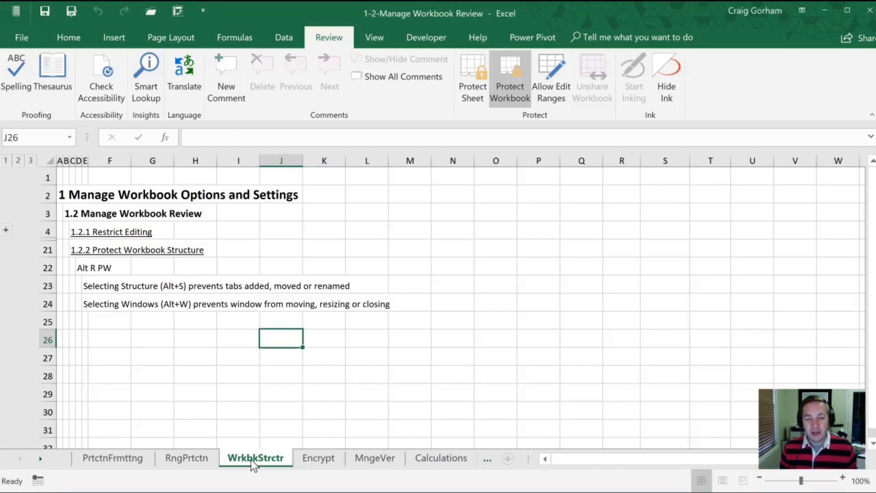
pyautogui.hotkey('ctrl', 'pagedown')
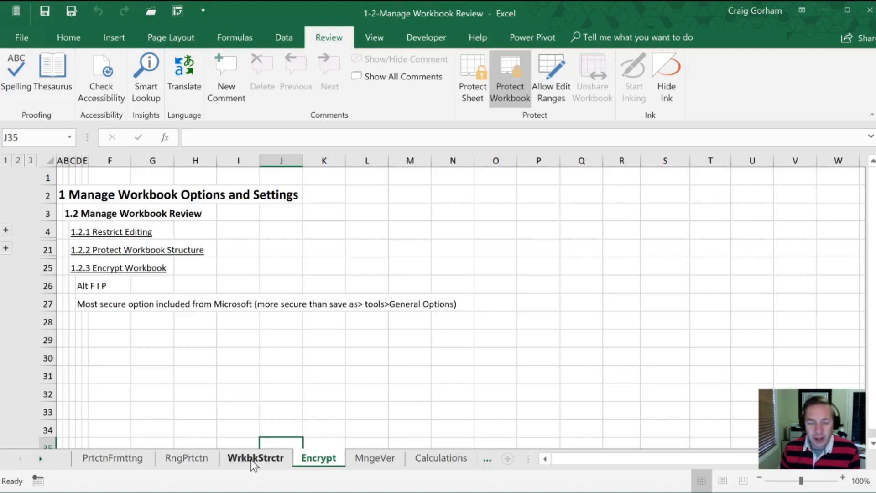
# - Review the open and modify password fields in Save As General Options, then cancel without saving
pyautogui.press('F12')
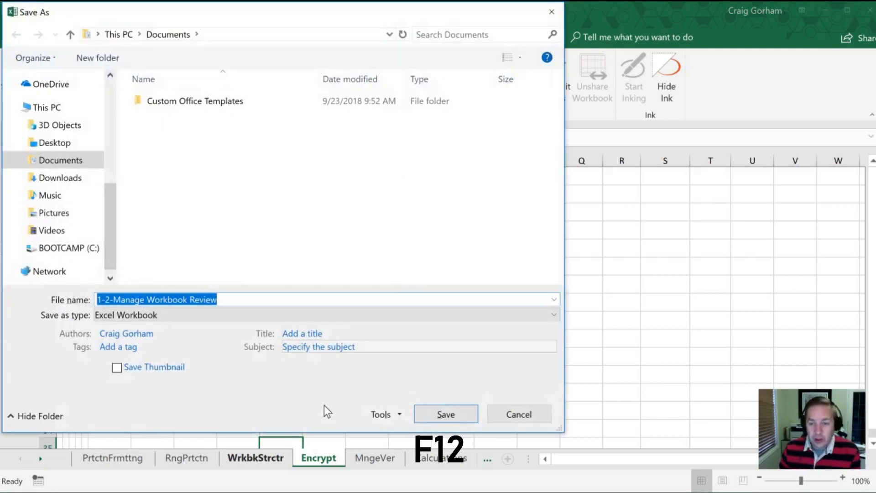
pyautogui.moveTo(293, 431); pyautogui.dragTo(285, 273)
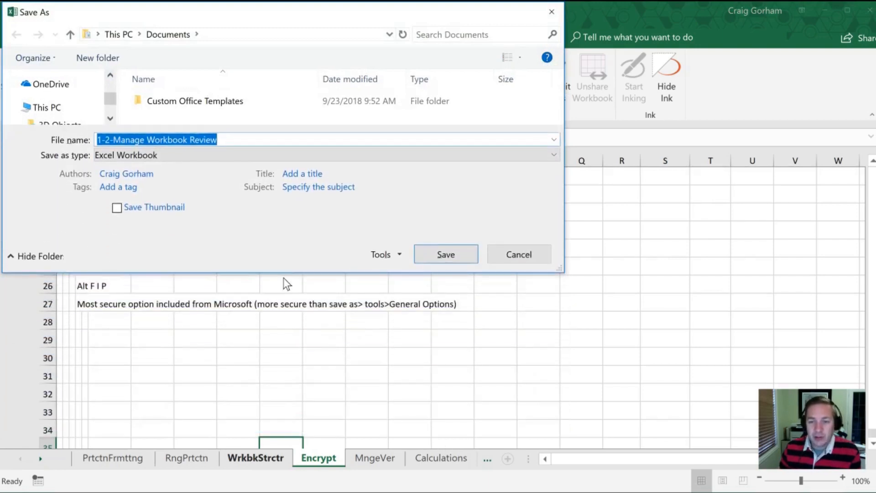
pyautogui.click(396, 253)
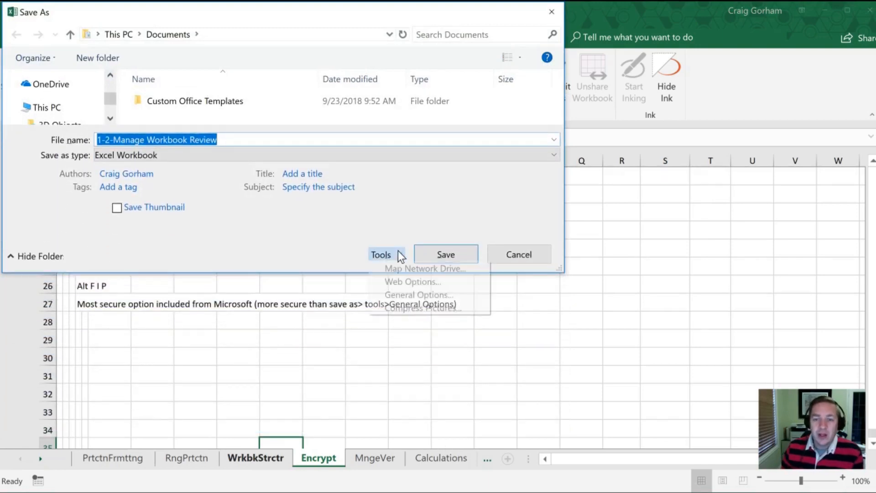
pyautogui.click(398, 295)
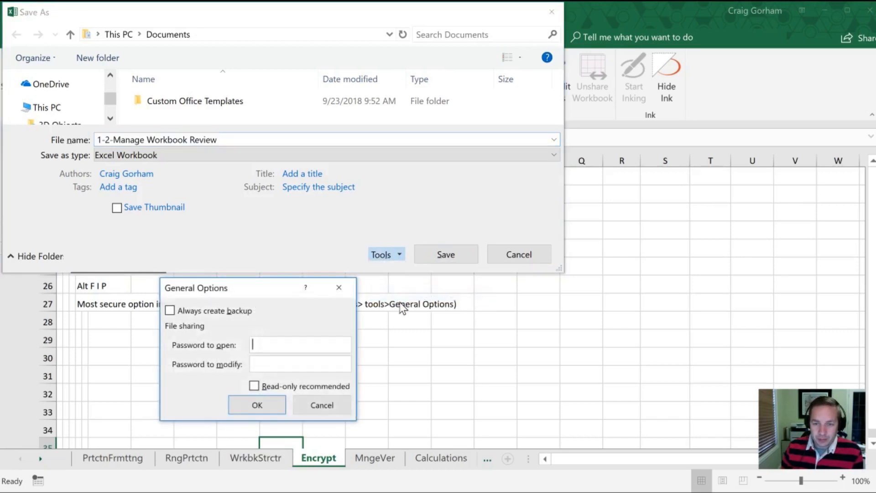
pyautogui.moveTo(250, 286); pyautogui.dragTo(248, 211)
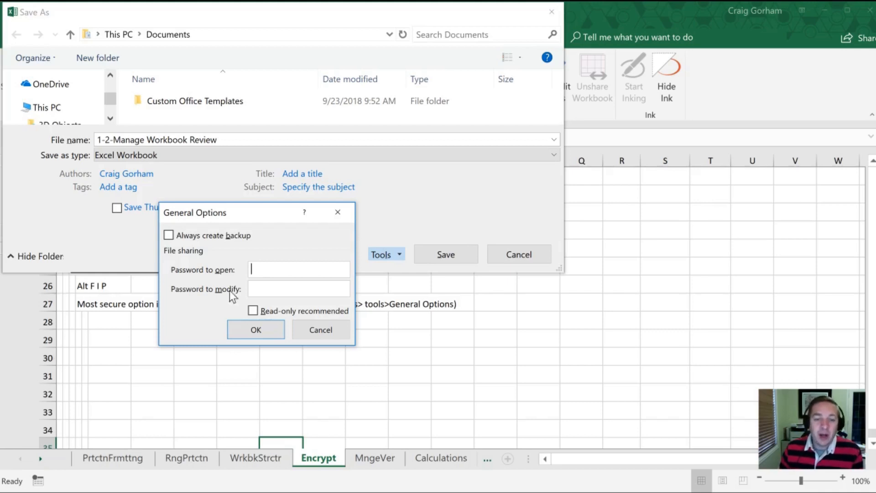
pyautogui.click(253, 288)
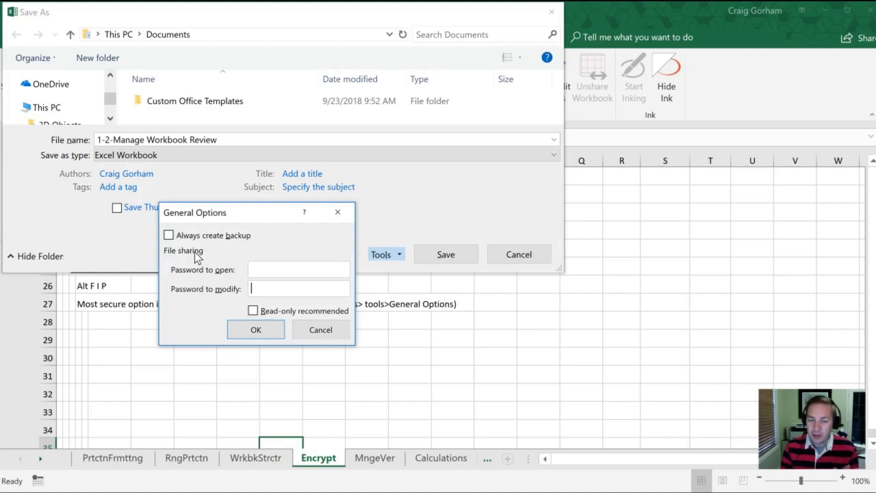
pyautogui.click(307, 327)
pyautogui.click(503, 257)
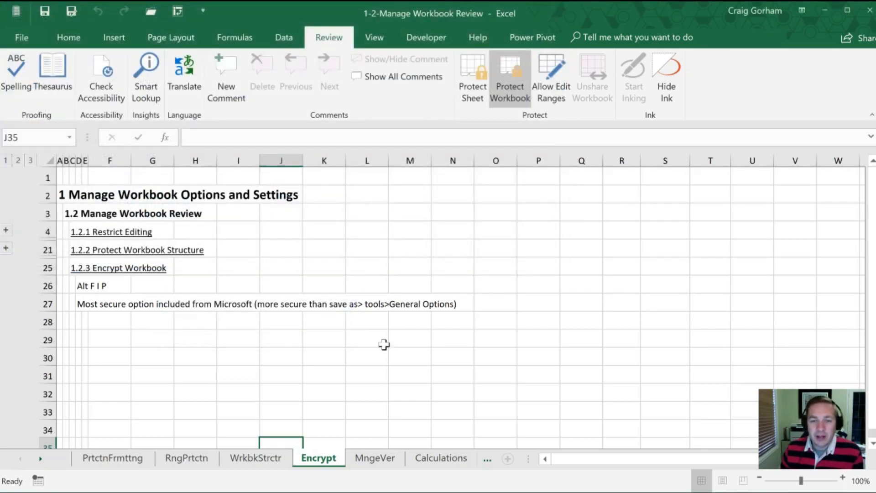
pyautogui.click(382, 343)
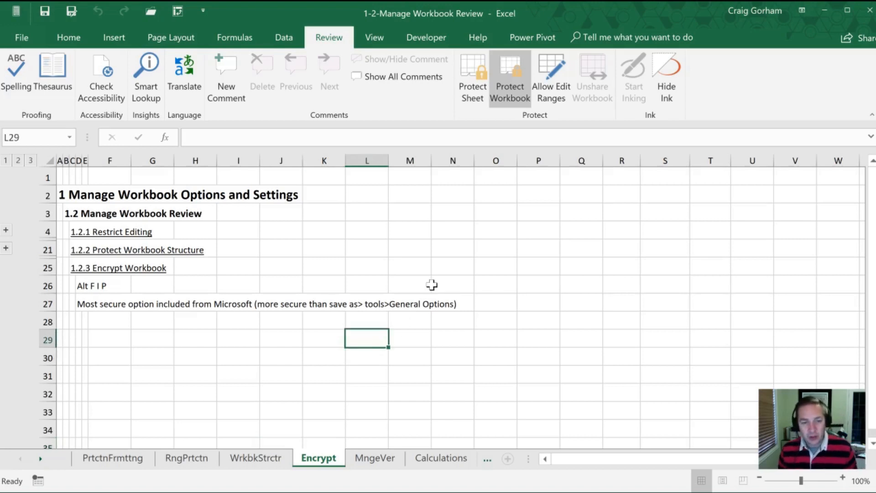
pyautogui.press('alt')
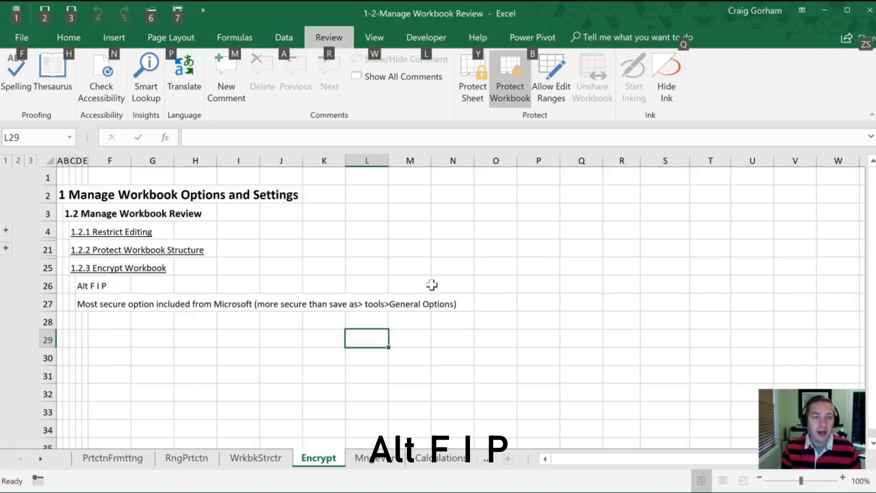
pyautogui.press('f')
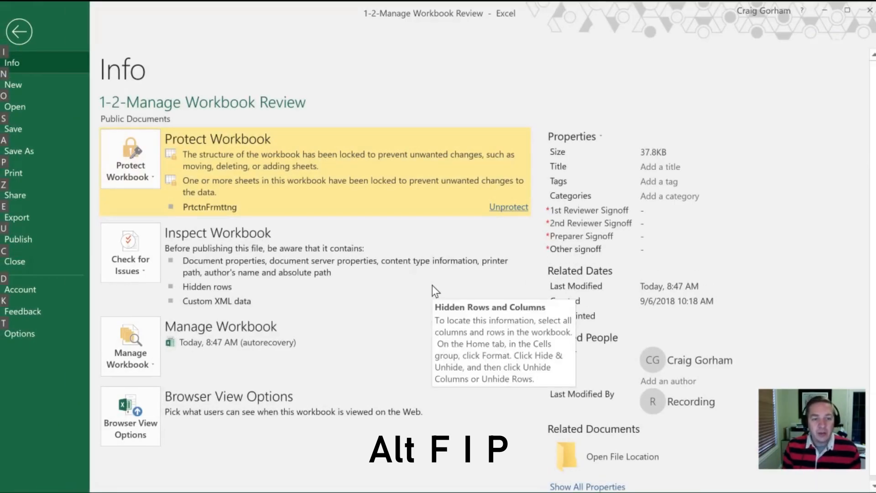
pyautogui.press('i')
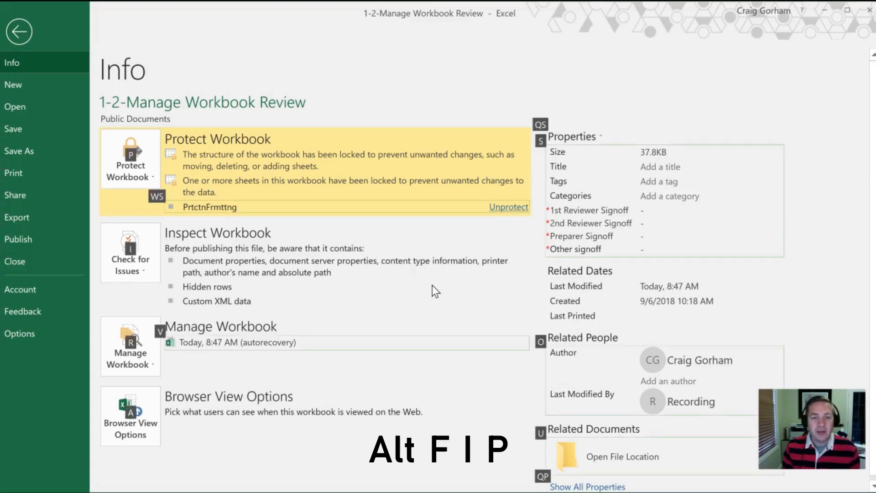
pyautogui.press('p')
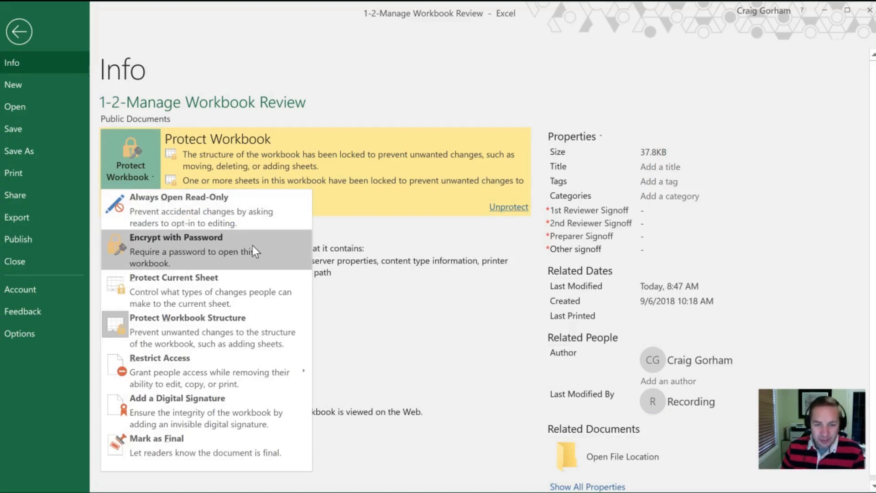
pyautogui.click(216, 247)
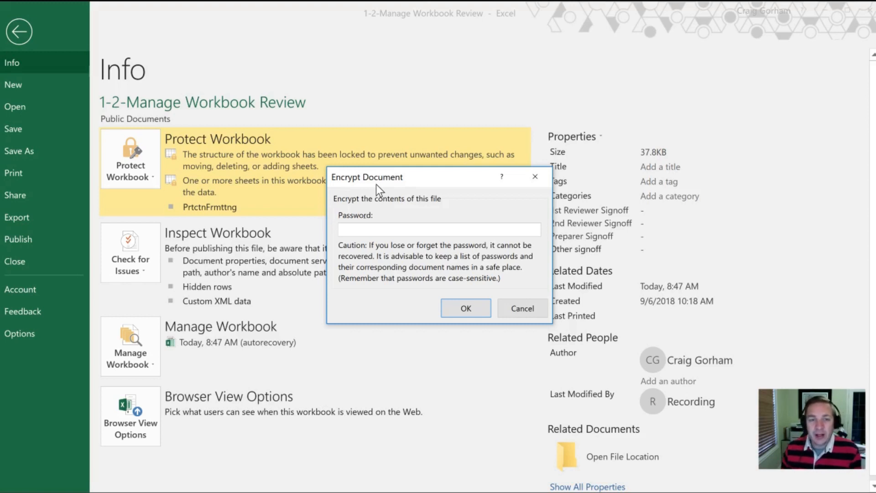
pyautogui.click(525, 309)
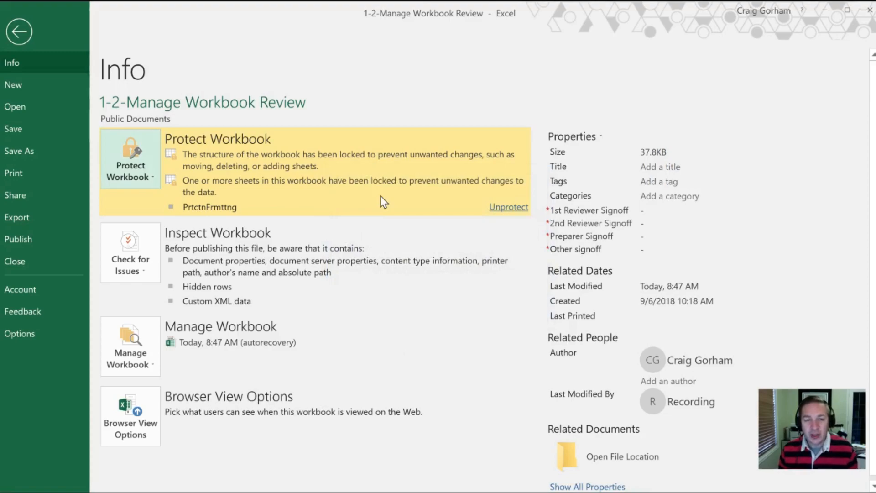
pyautogui.press('Escape')
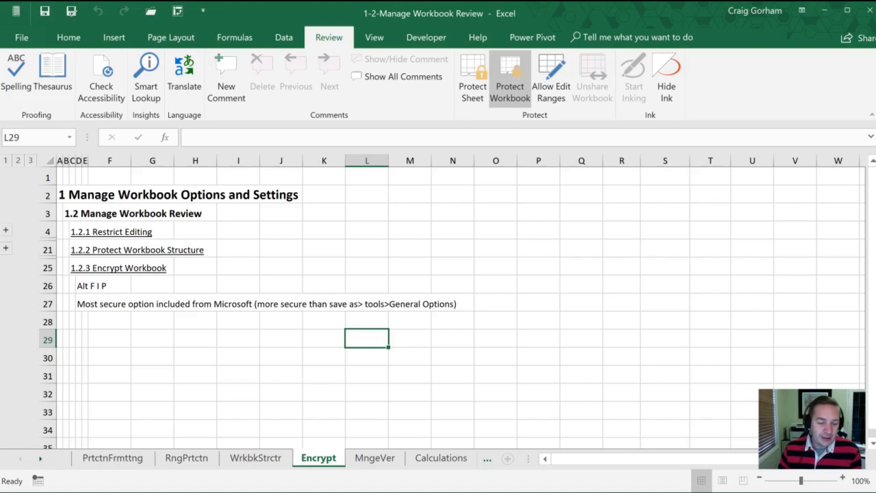
# - Refocus the workbook and move to the MngeVer sheet with Ctrl+PgDn
pyautogui.click(173, 492)
pyautogui.click(310, 459)
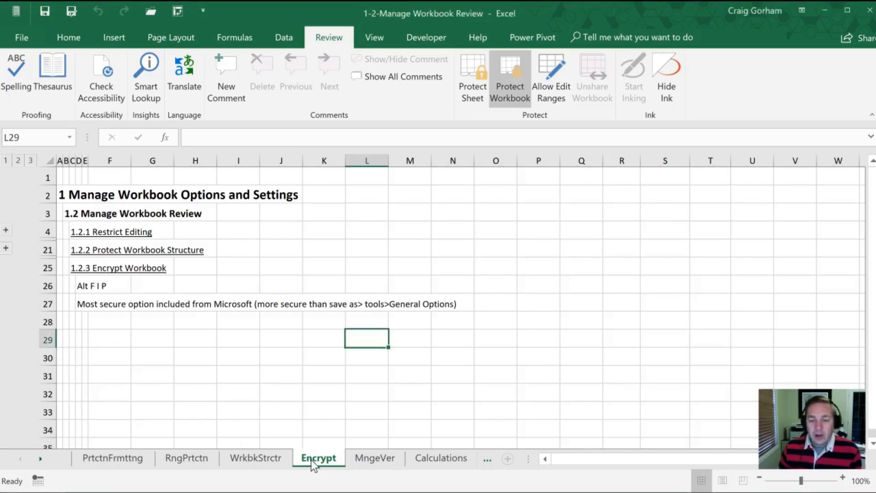
pyautogui.hotkey('ctrl', 'pagedown')
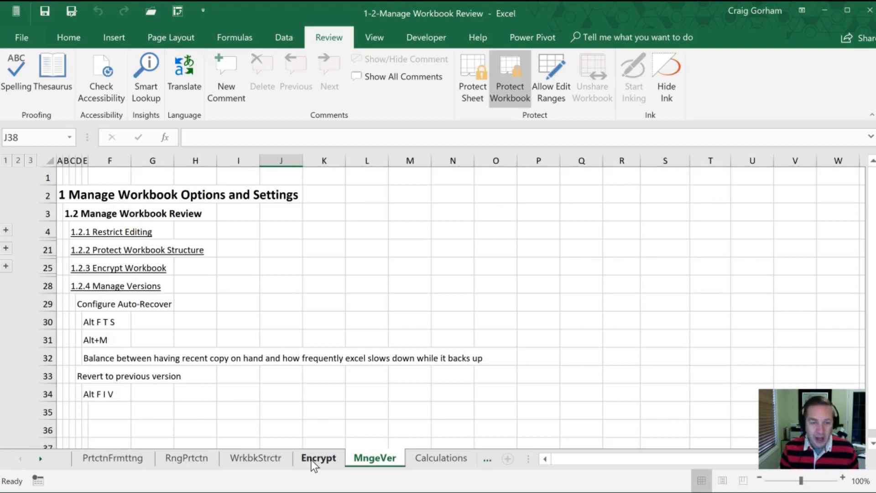
pyautogui.press('alt')
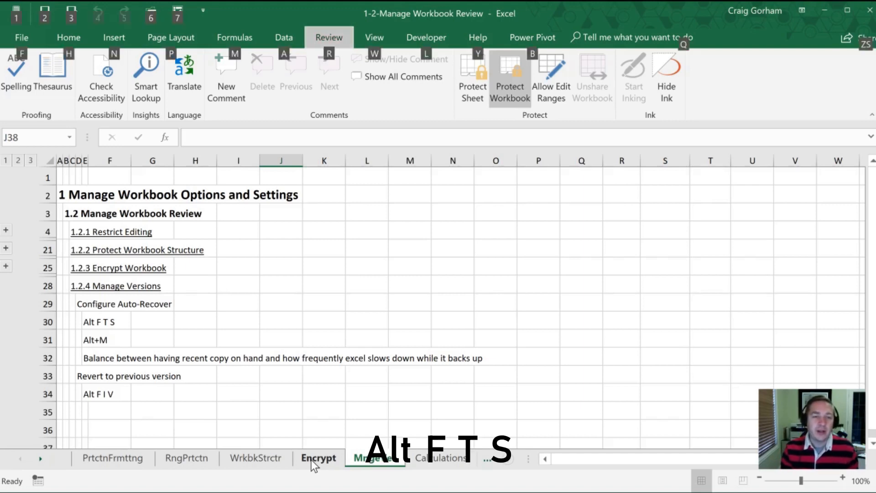
# - In Options > Save, raise 'Save AutoRecover information every' to 5 minutes and apply
pyautogui.press('f')
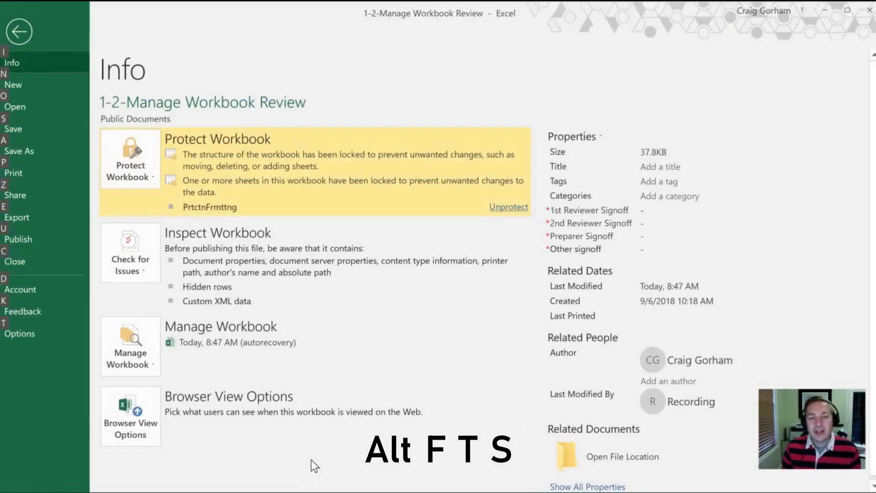
pyautogui.press('t')
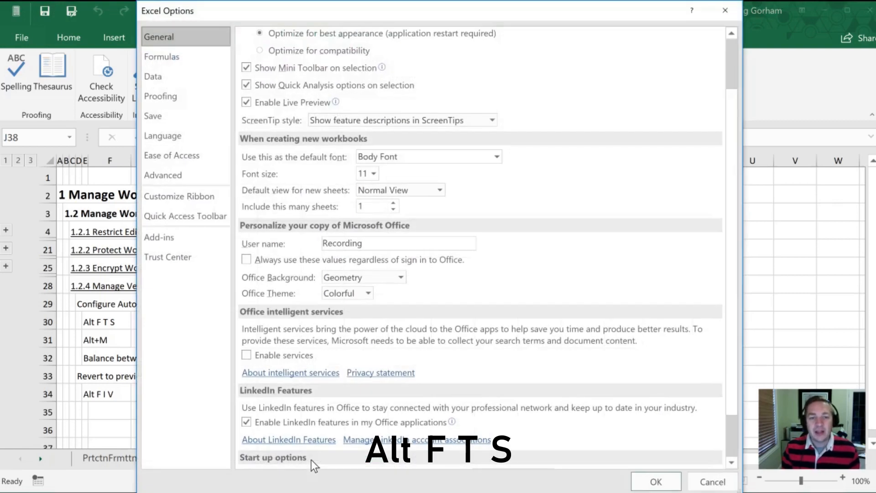
pyautogui.press('s')
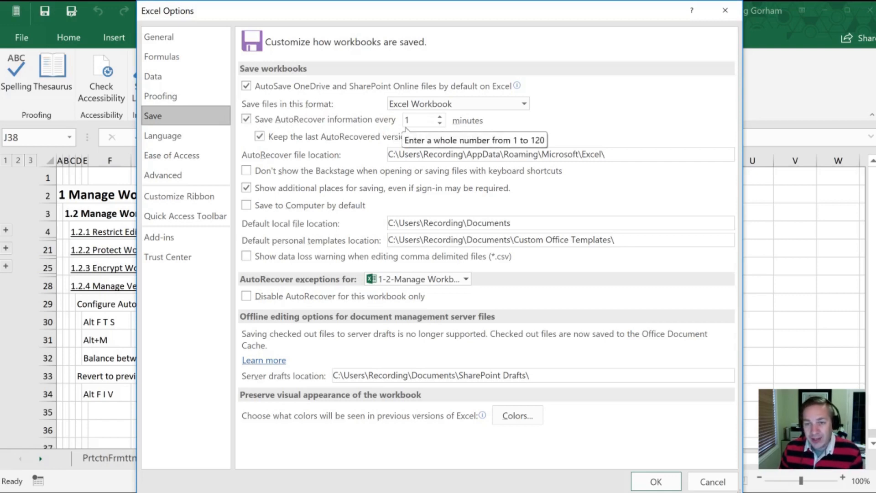
pyautogui.click(440, 117)
pyautogui.click(440, 117)
pyautogui.click(440, 117)
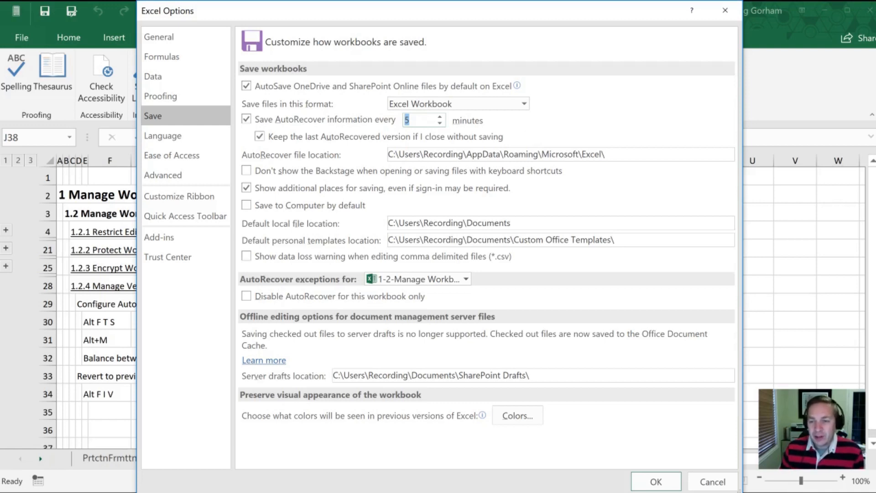
pyautogui.click(655, 481)
pyautogui.click(225, 316)
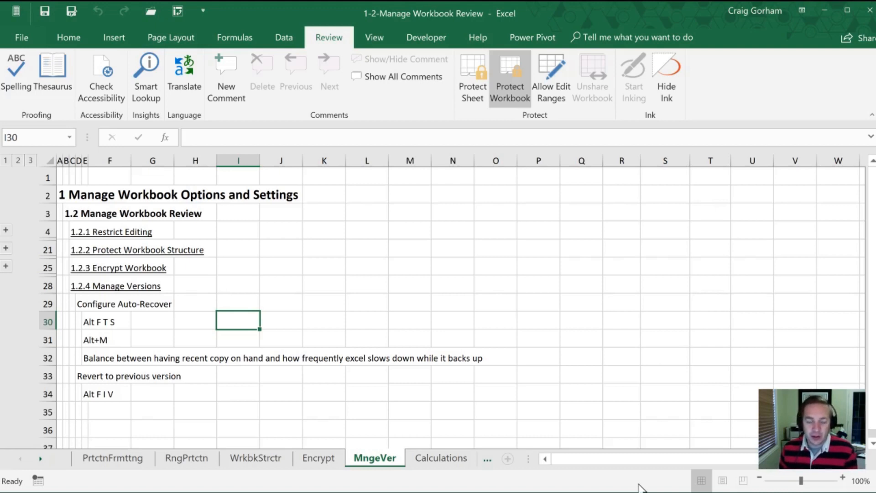
pyautogui.press('alt')
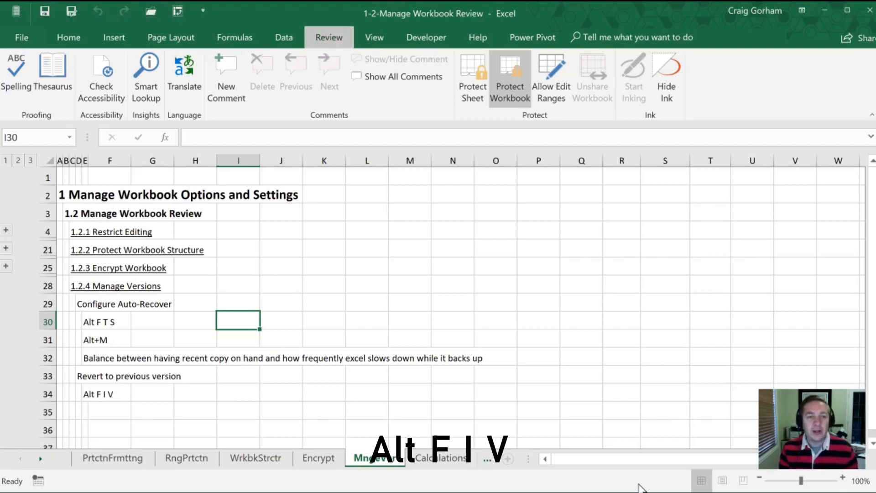
pyautogui.press('f')
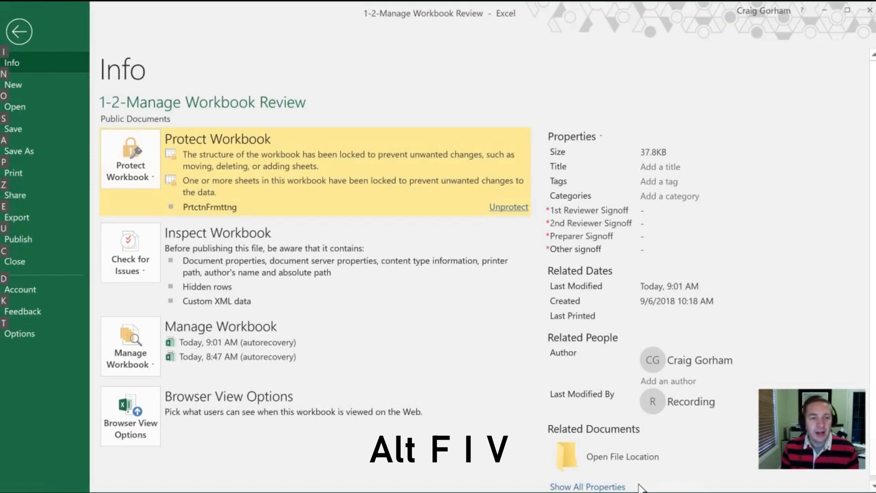
pyautogui.press('i')
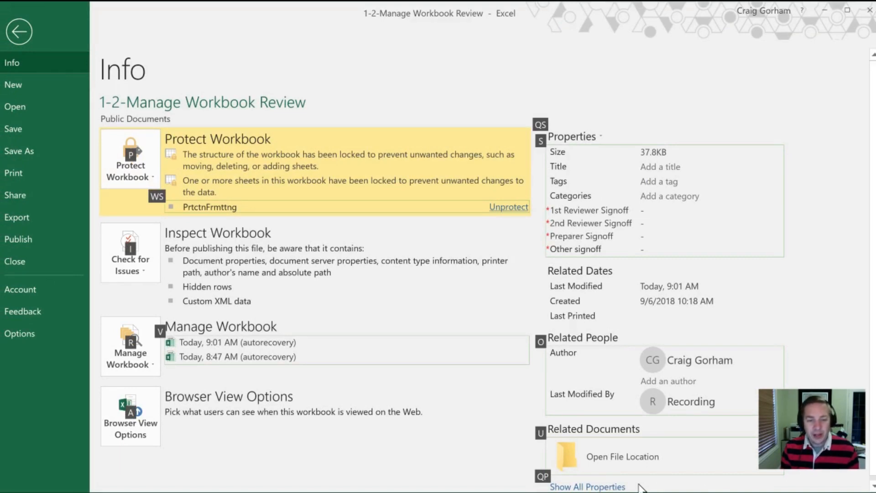
pyautogui.press('r')
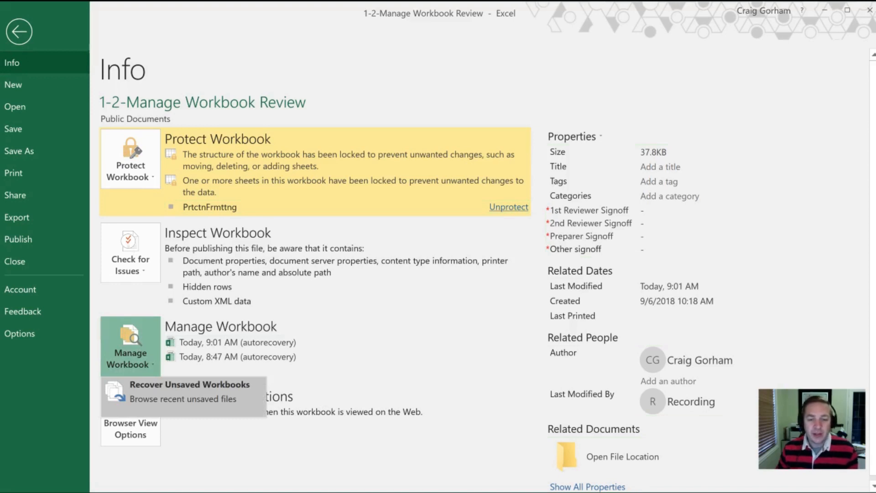
pyautogui.click(151, 395)
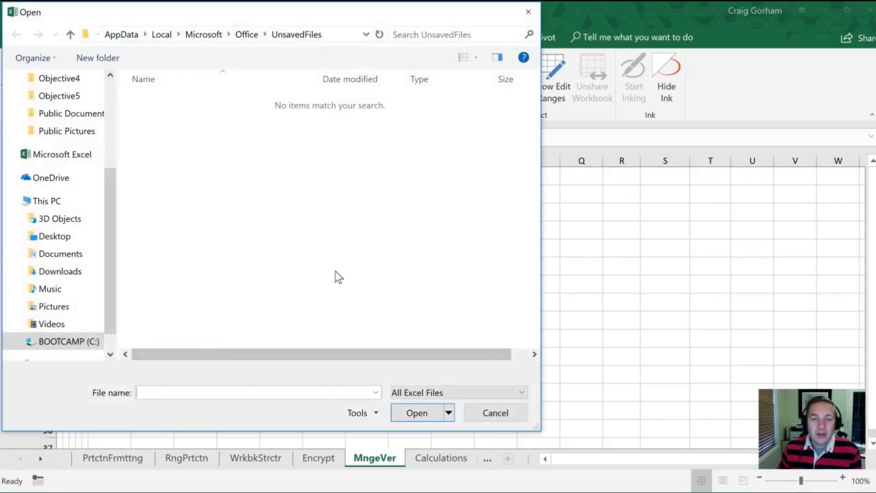
pyautogui.click(497, 415)
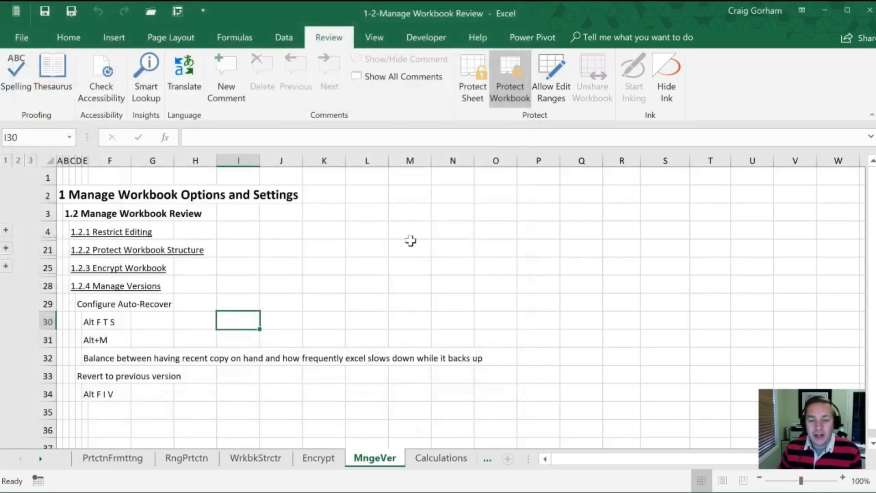
pyautogui.click(25, 43)
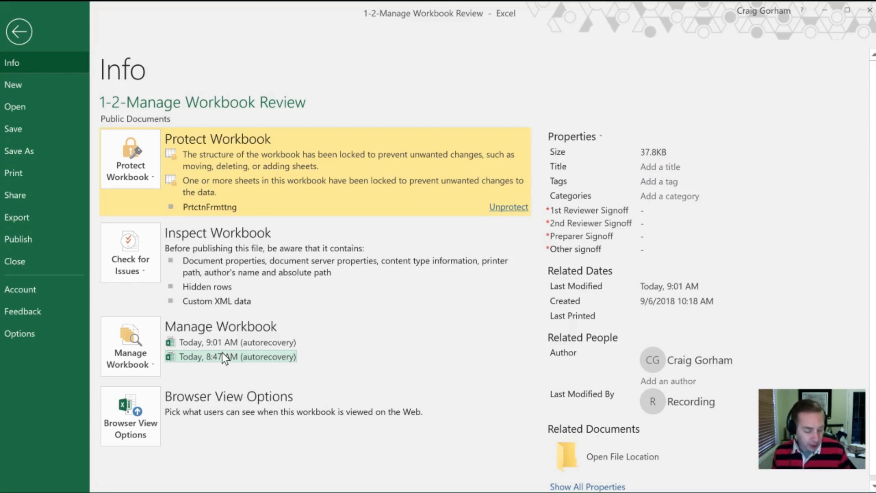
pyautogui.press('Escape')
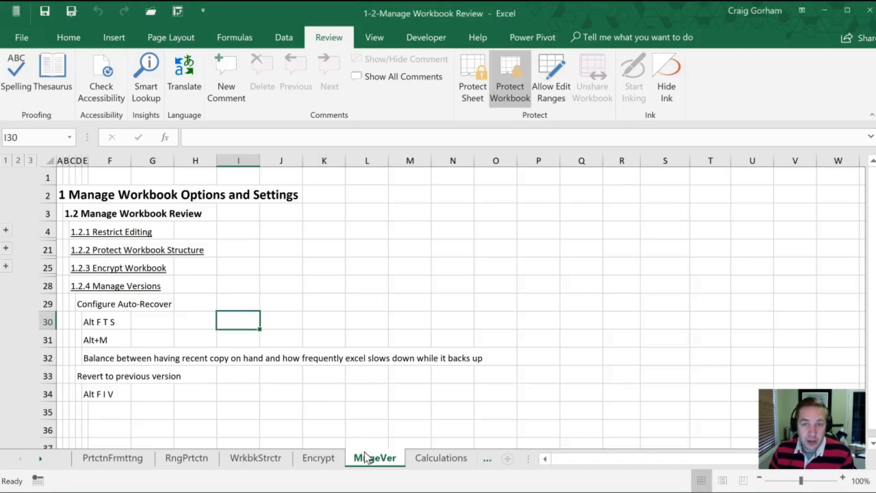
# - Switch to the Calculations sheet showing the 1.2.5 Calculation Options notes
pyautogui.click(438, 459)
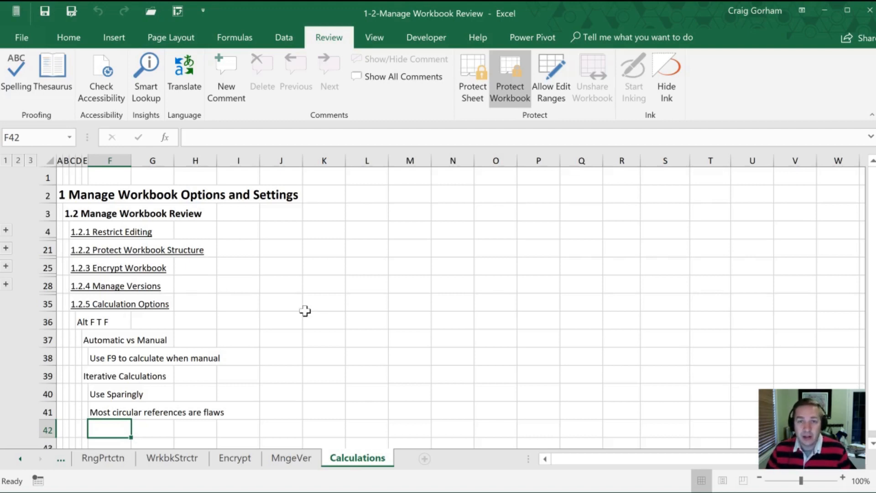
# - Set Workbook Calculation to Manual under Options > Formulas and apply
pyautogui.press('alt')
pyautogui.press('f')
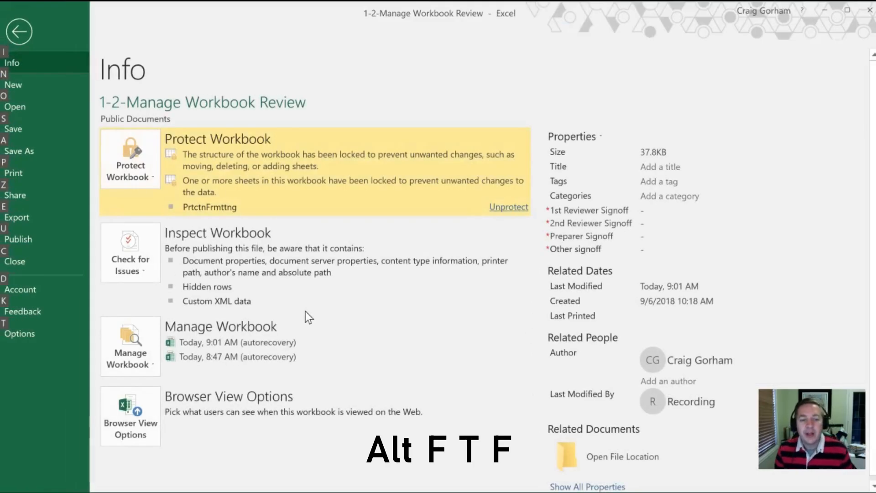
pyautogui.press('t')
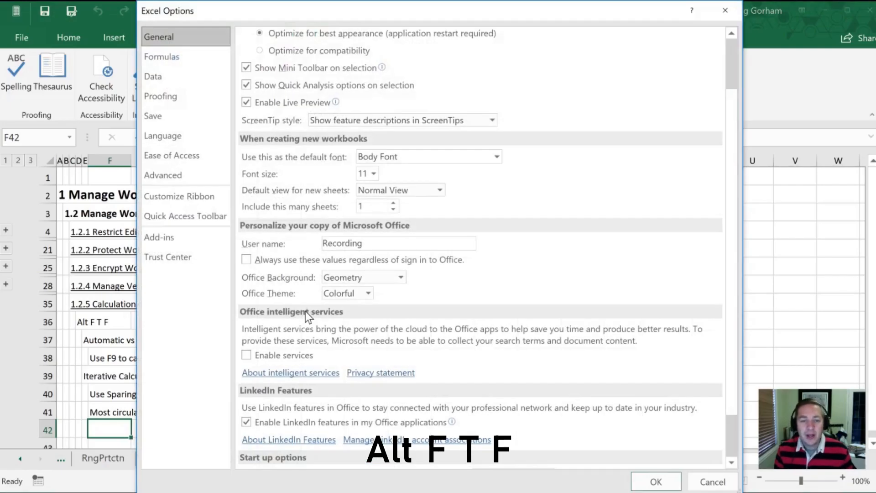
pyautogui.press('f')
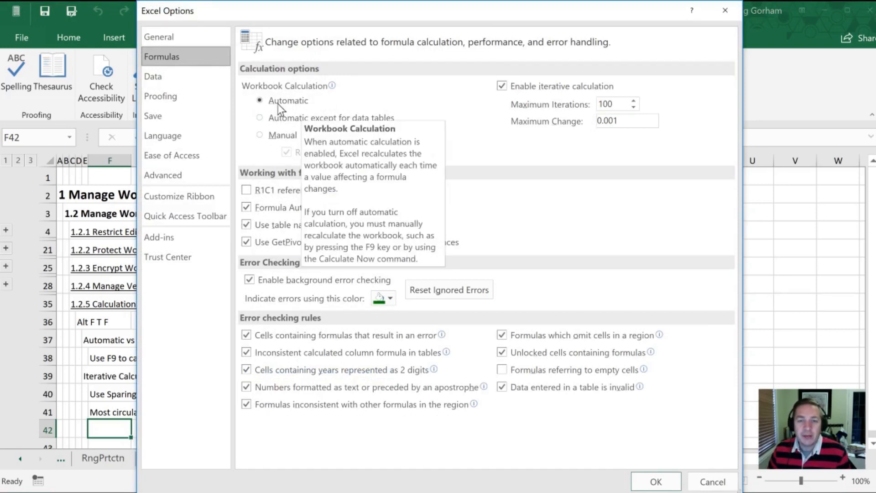
pyautogui.click(259, 135)
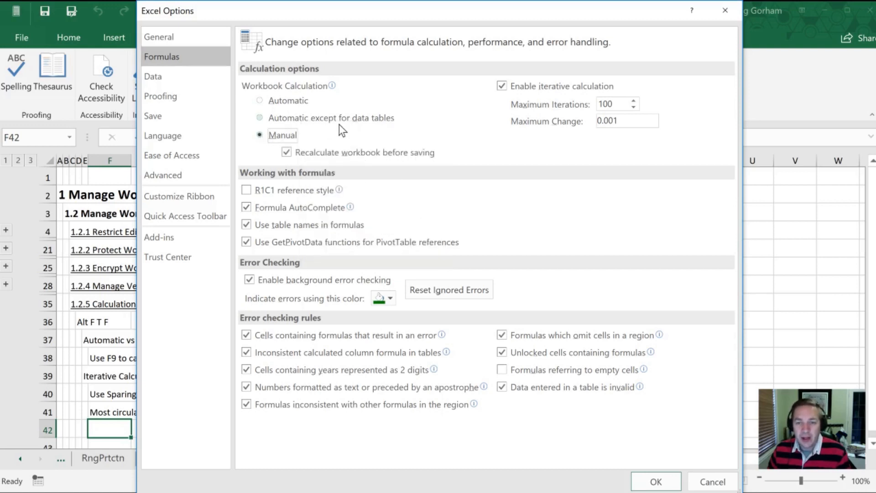
pyautogui.click(652, 481)
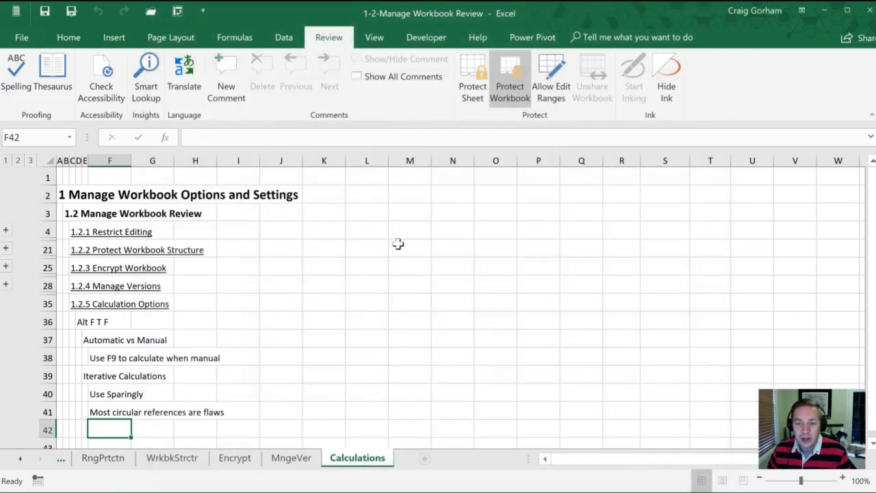
# - Enter 3 in M21, 6 in M25, and =SUM(M21:M25) in M28
pyautogui.click(397, 245)
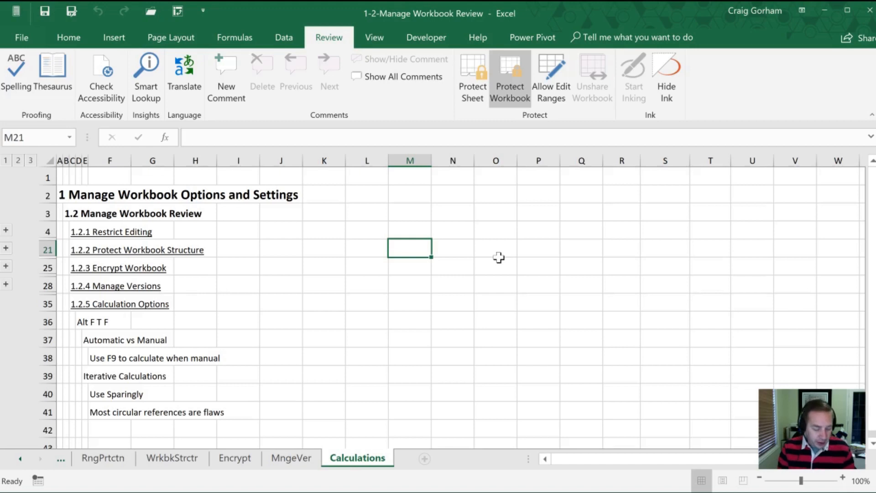
pyautogui.write('3')
pyautogui.press('Return')
pyautogui.write('6')
pyautogui.press('Return')
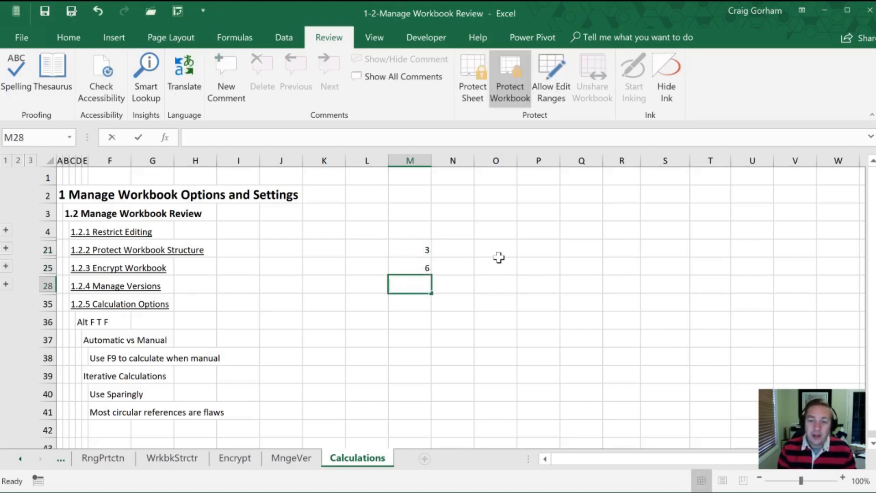
pyautogui.write('=sum(')
pyautogui.press('Up')
pyautogui.hotkey('shift', 'Up')
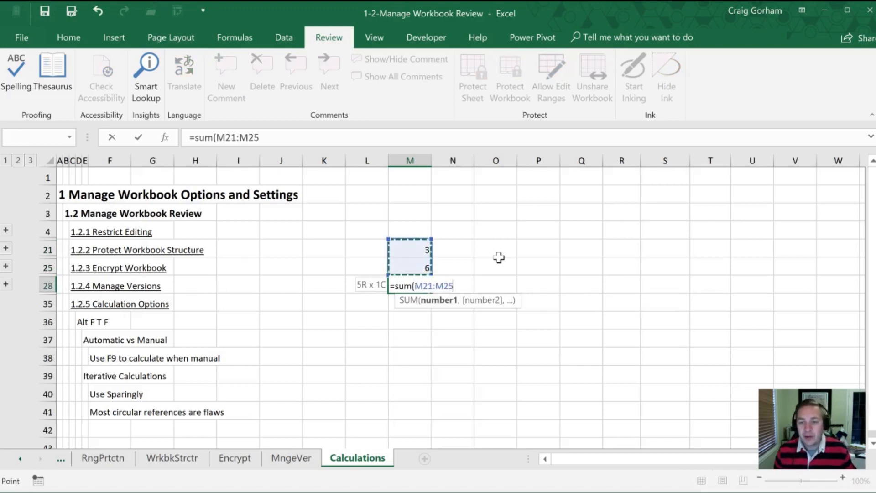
pyautogui.press('Return')
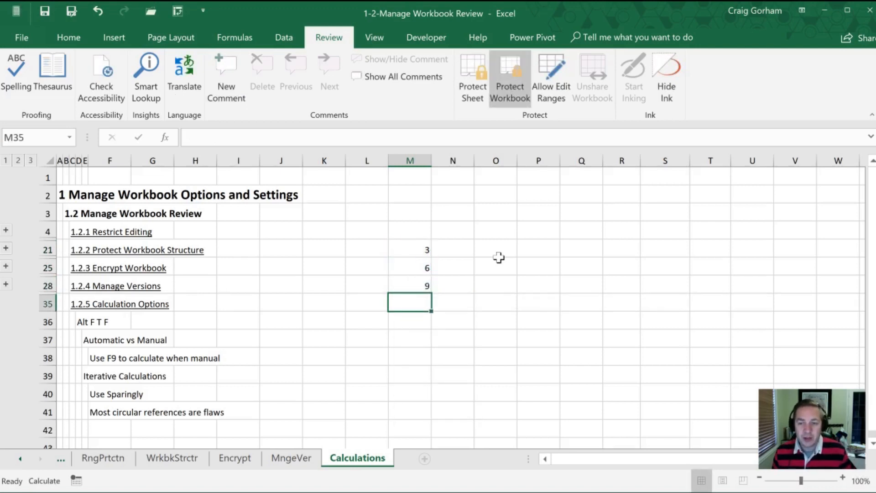
# - Change M25 to 10, leaving the total at 9 until recalculation
pyautogui.press('Up')
pyautogui.press('Up')
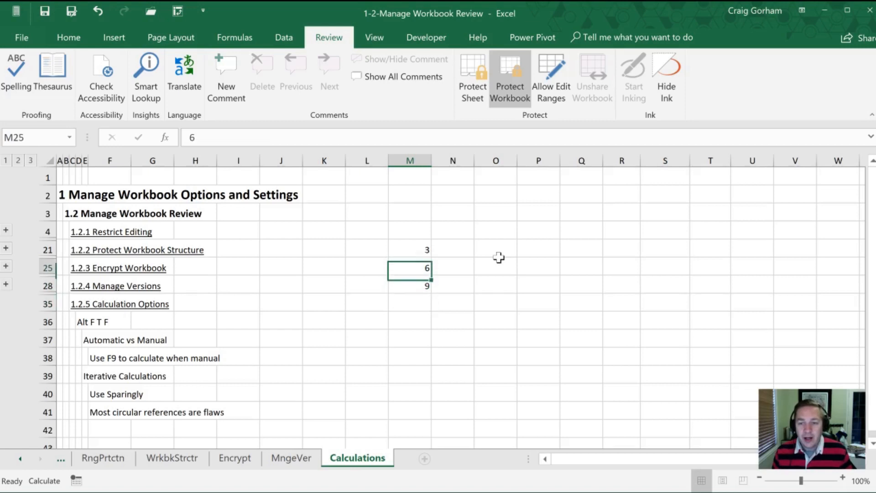
pyautogui.write('10')
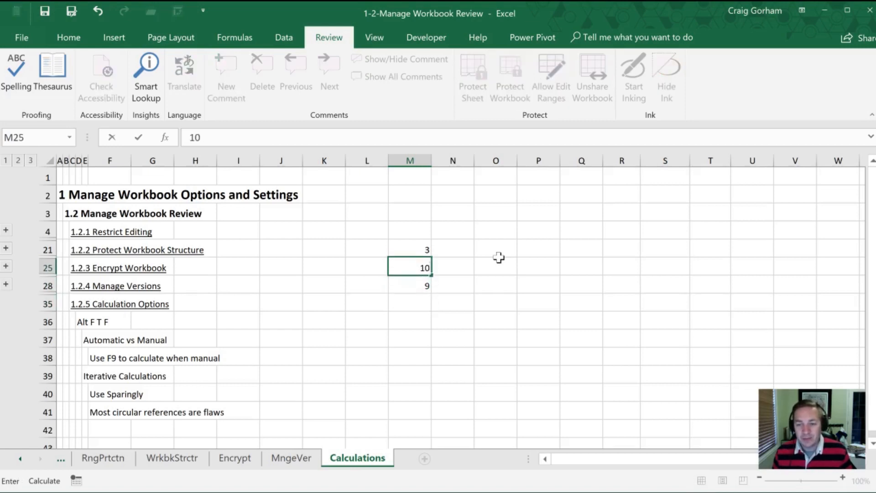
pyautogui.press('Return')
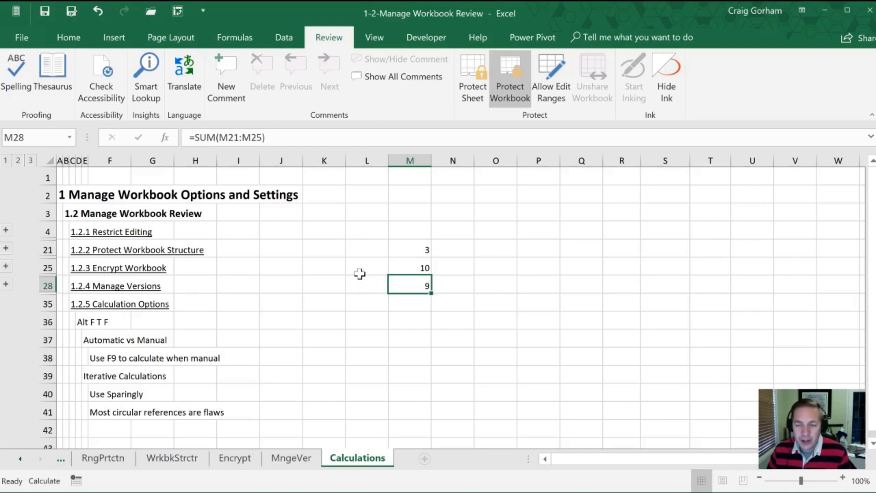
# - Recalculate with F9 so the SUM in M28 updates to 13
pyautogui.click(392, 266)
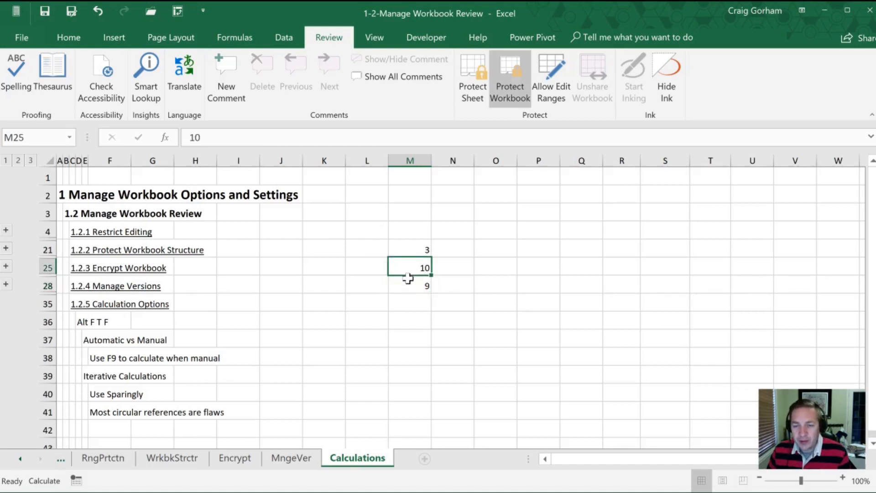
pyautogui.click(393, 281)
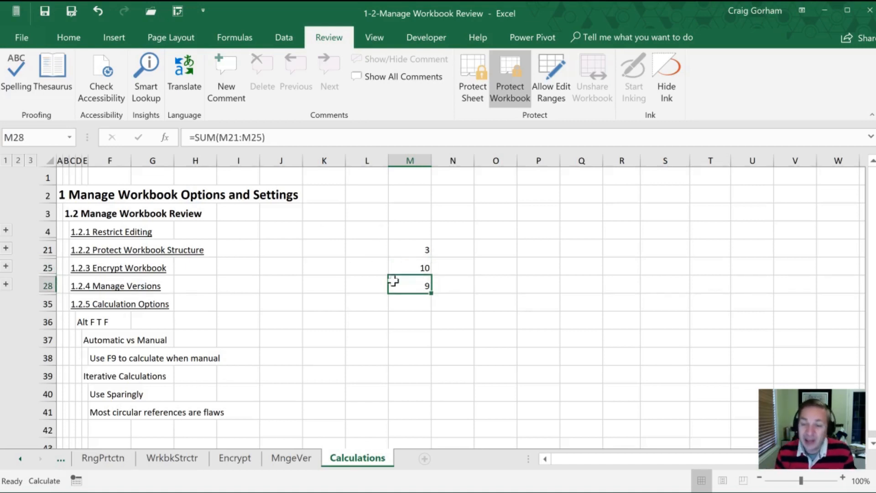
pyautogui.press('F9')
pyautogui.press('F9')
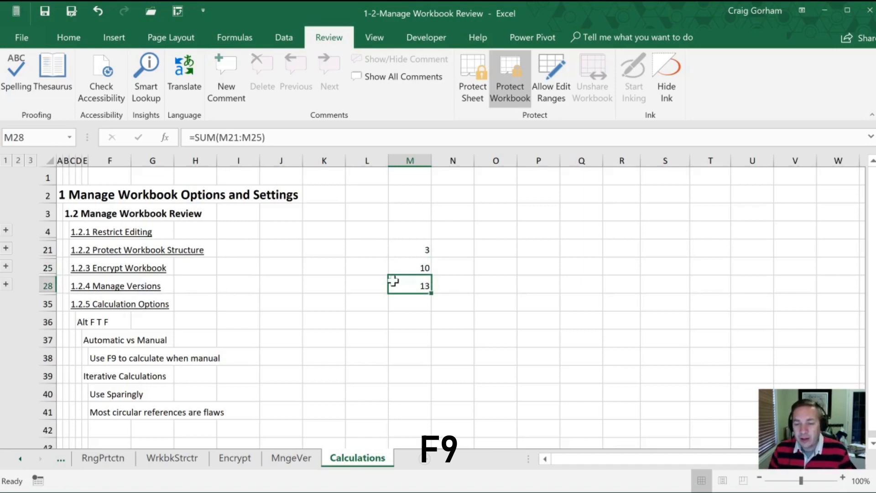
# - Enter 25 in M21 and select the input range M21:M25
pyautogui.press('Up')
pyautogui.press('Up')
pyautogui.write('25')
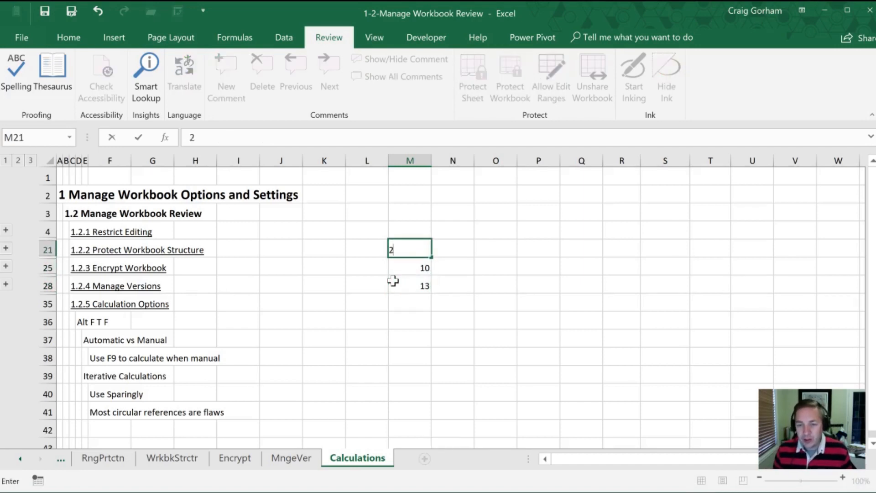
pyautogui.press('Return')
pyautogui.press('Up')
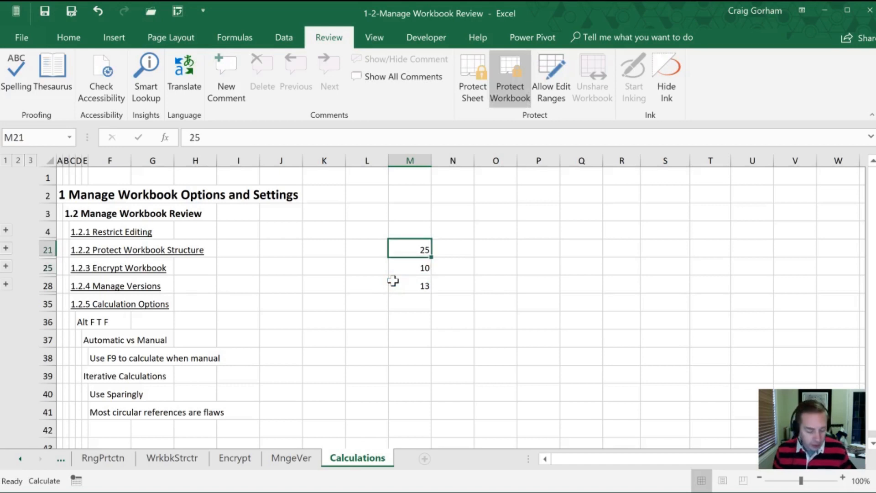
pyautogui.hotkey('shift', 'Down')
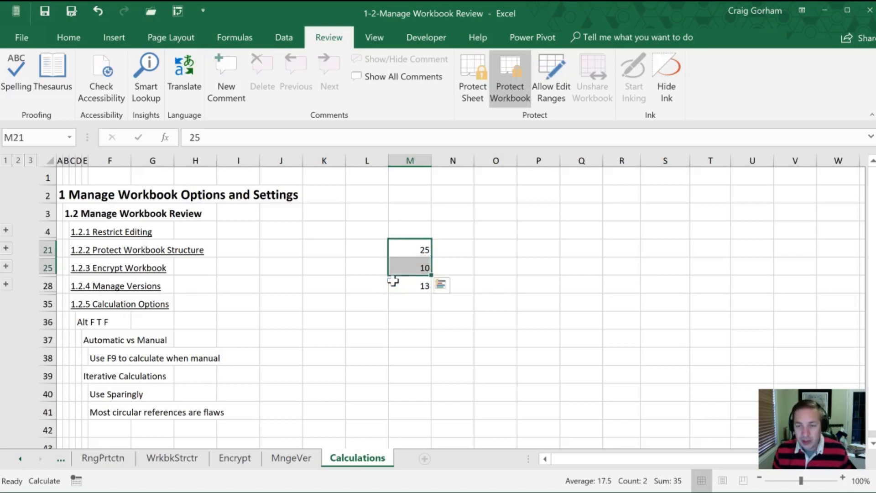
pyautogui.moveTo(401, 248); pyautogui.dragTo(406, 264)
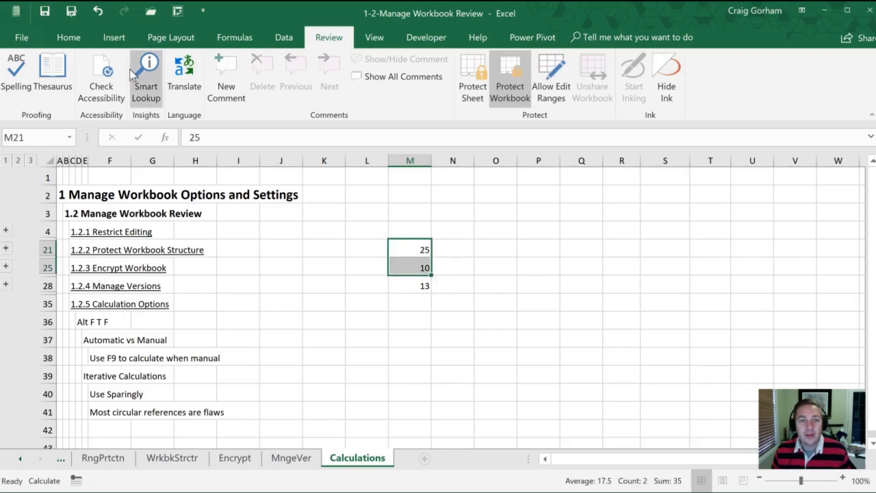
pyautogui.click(69, 37)
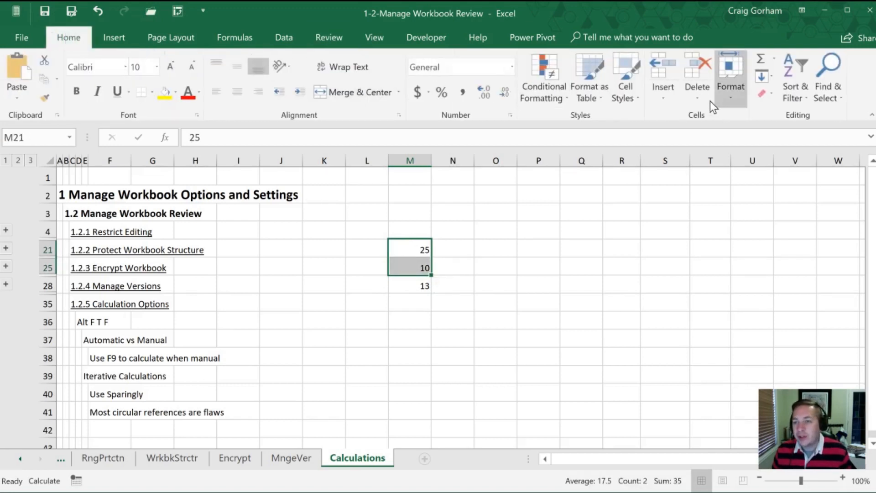
# - Apply the Input cell style to M21:M25 after cancelling Format Cells
pyautogui.click(510, 115)
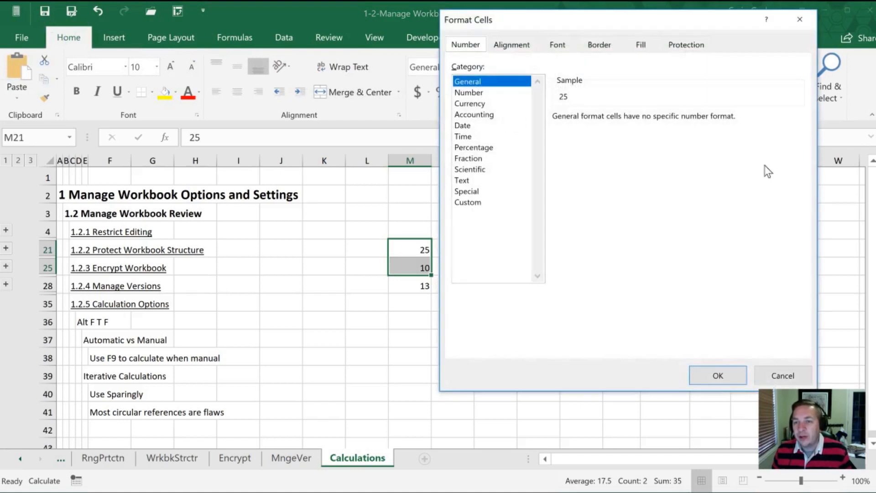
pyautogui.click(781, 373)
pyautogui.click(638, 95)
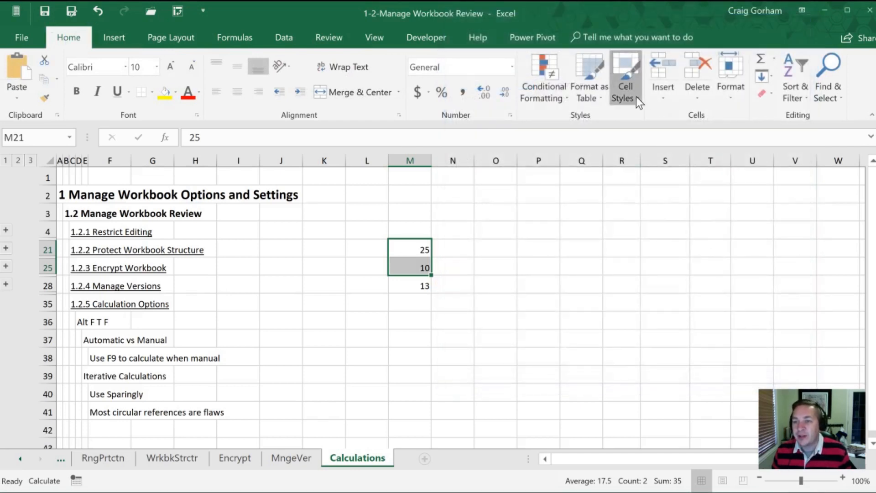
pyautogui.click(656, 257)
pyautogui.click(447, 305)
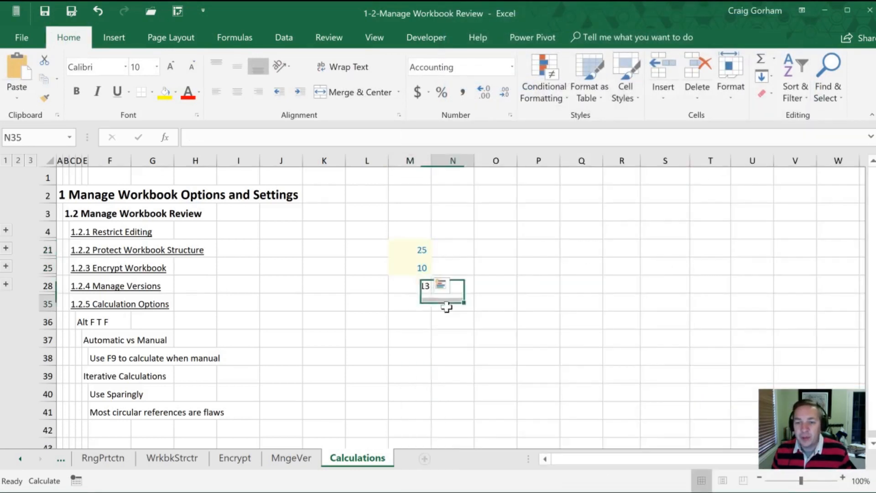
# - Re-enter =SUM(M21:M25) in M28, now showing 35
pyautogui.click(393, 284)
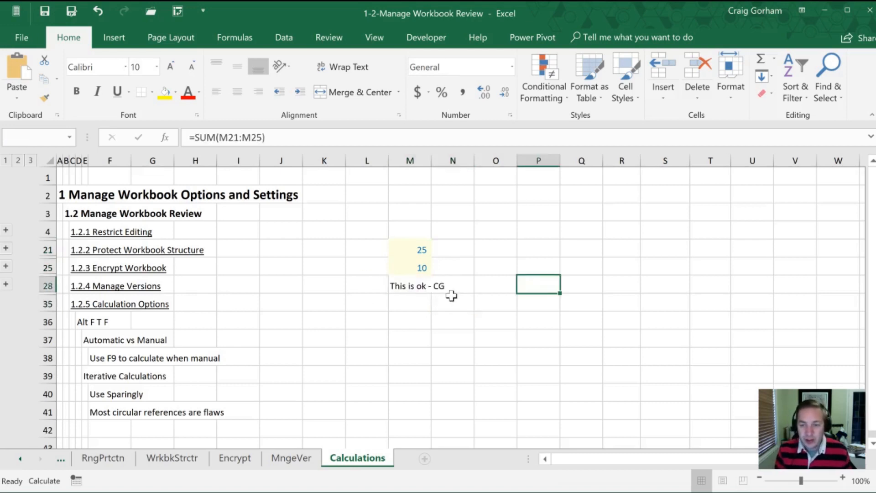
pyautogui.click(391, 283)
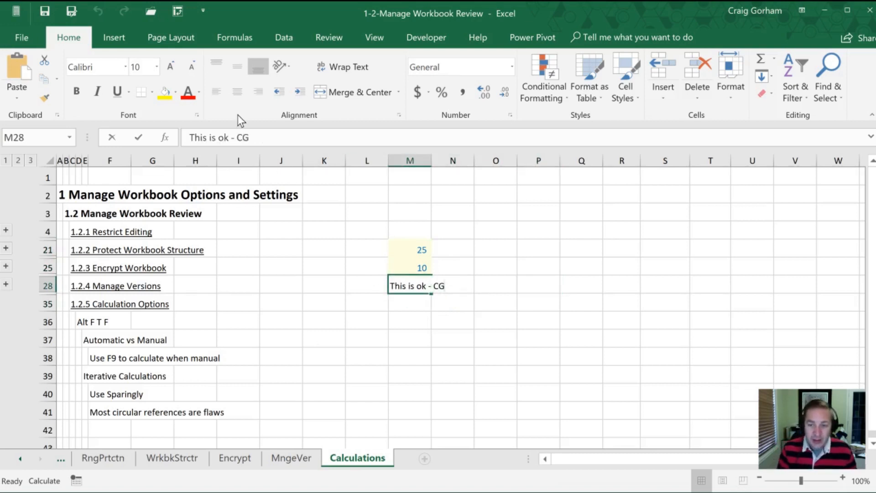
pyautogui.write('h=sum')
pyautogui.press('BackSpace')
pyautogui.press('BackSpace')
pyautogui.press('BackSpace')
pyautogui.press('BackSpace')
pyautogui.press('BackSpace')
pyautogui.write('=sm')
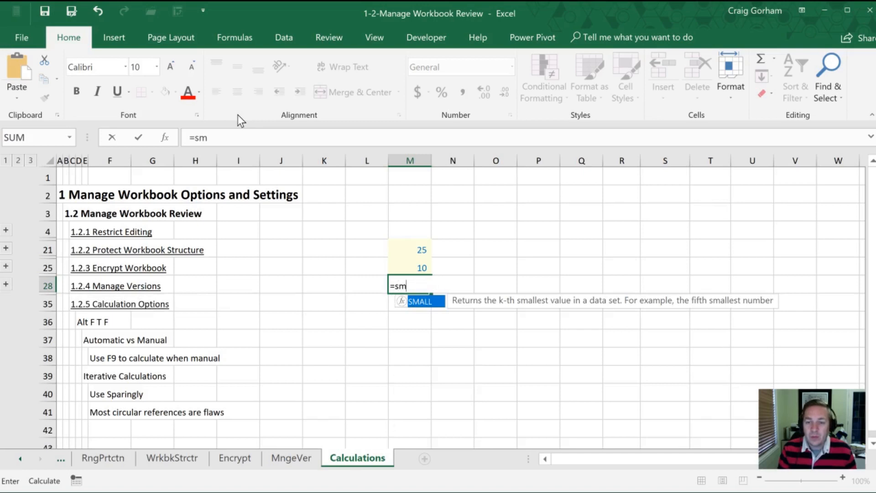
pyautogui.press('BackSpace')
pyautogui.write('um(')
pyautogui.press('Up')
pyautogui.hotkey('shift', 'Up')
pyautogui.press('Return')
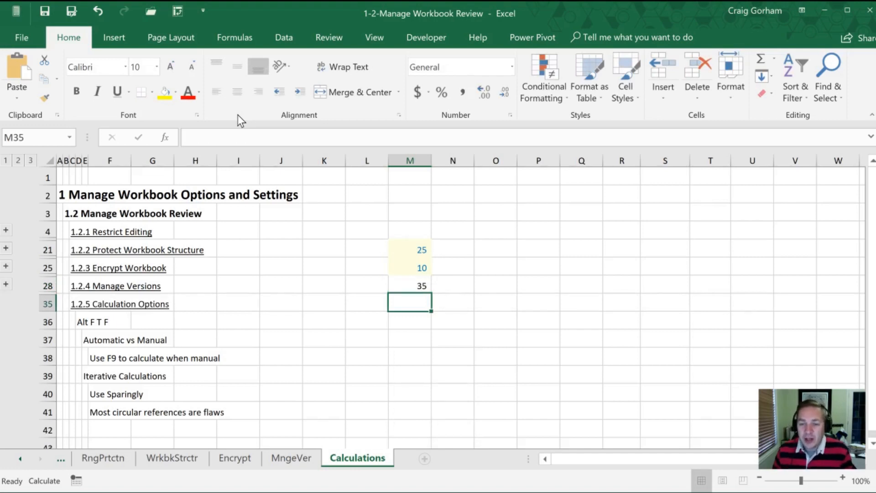
pyautogui.click(393, 262)
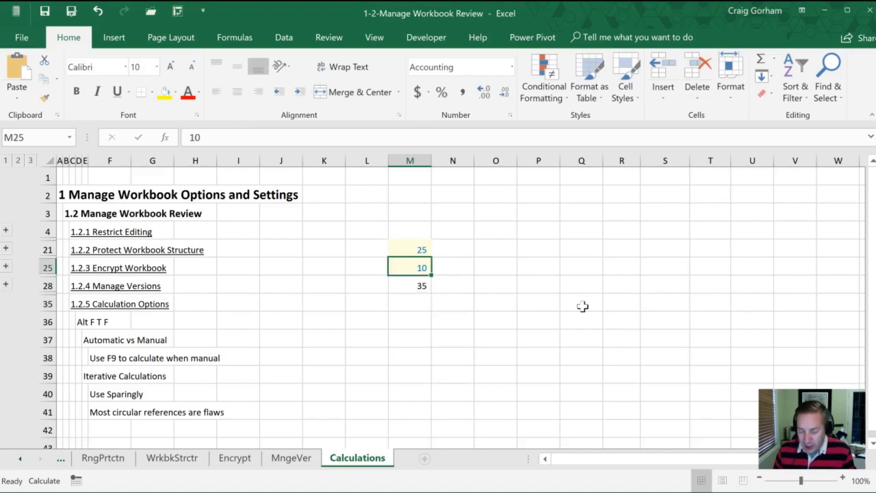
# - Enter 25 in M25 and recalculate with F9 so M28 shows 50
pyautogui.write('25')
pyautogui.press('Return')
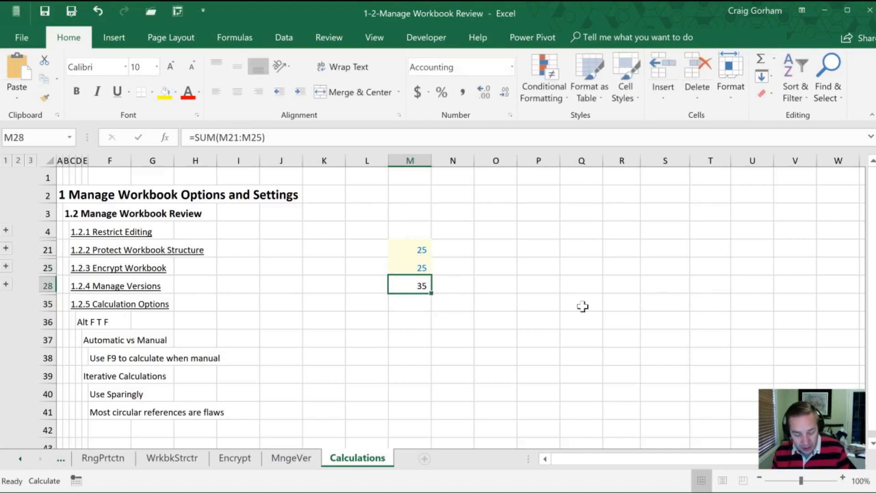
pyautogui.press('F9')
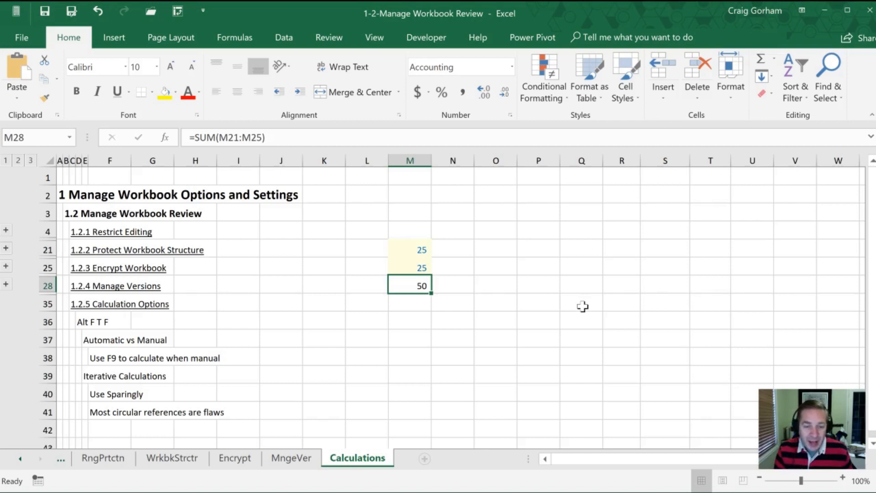
pyautogui.press('alt')
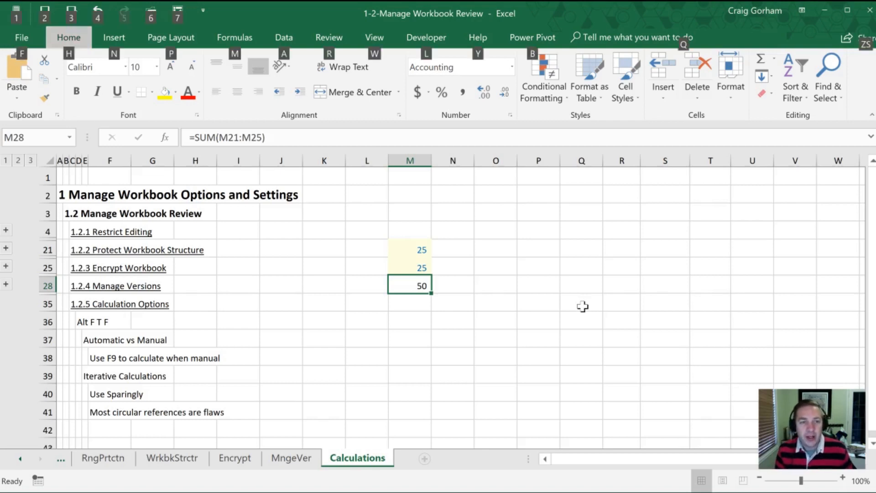
pyautogui.press('f')
pyautogui.press('t')
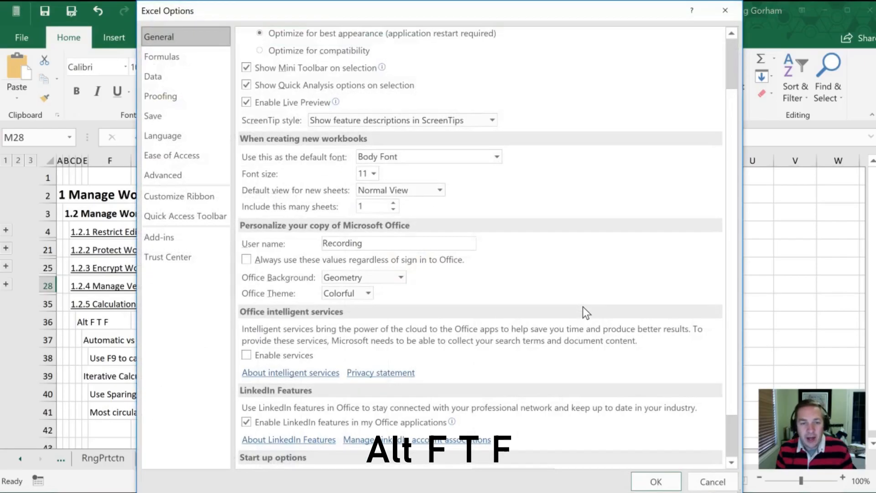
pyautogui.press('f')
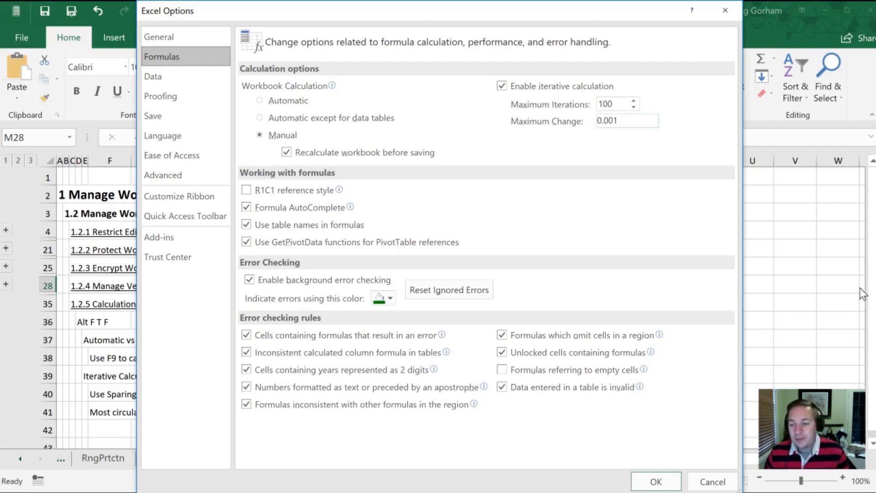
pyautogui.click(648, 483)
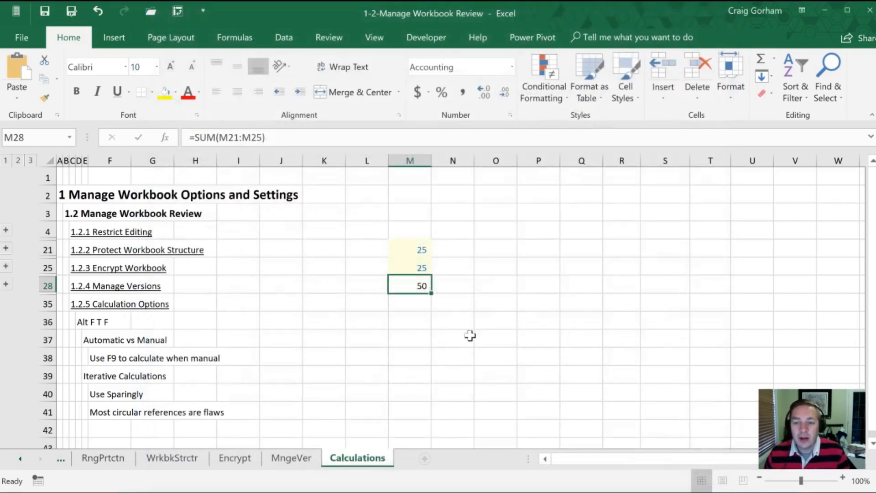
pyautogui.click(363, 336)
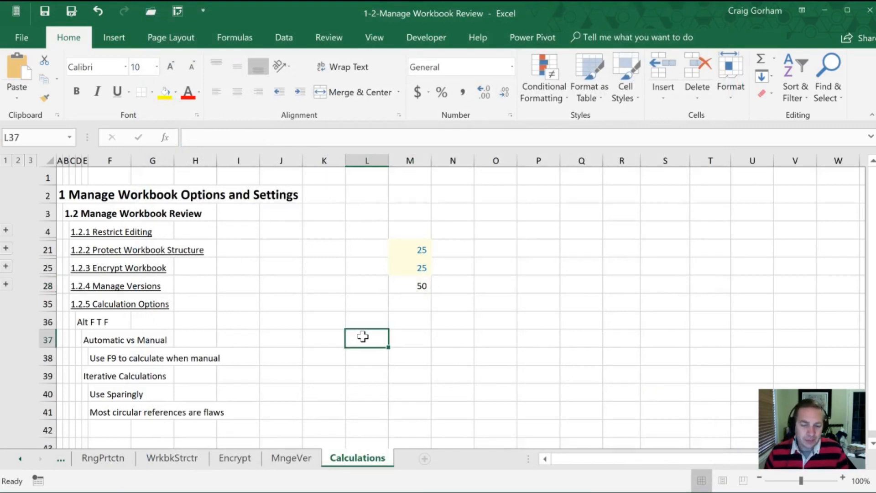